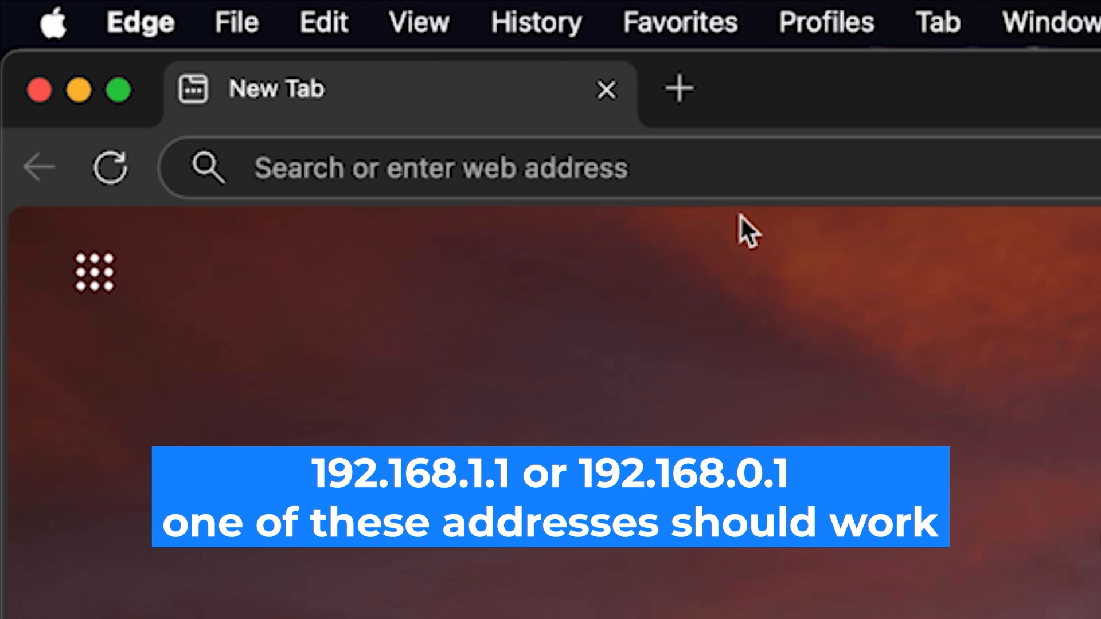
- Open the router's web interface at 192.168.1.1
{"action": "left_click", "coordinate": [645, 147]}
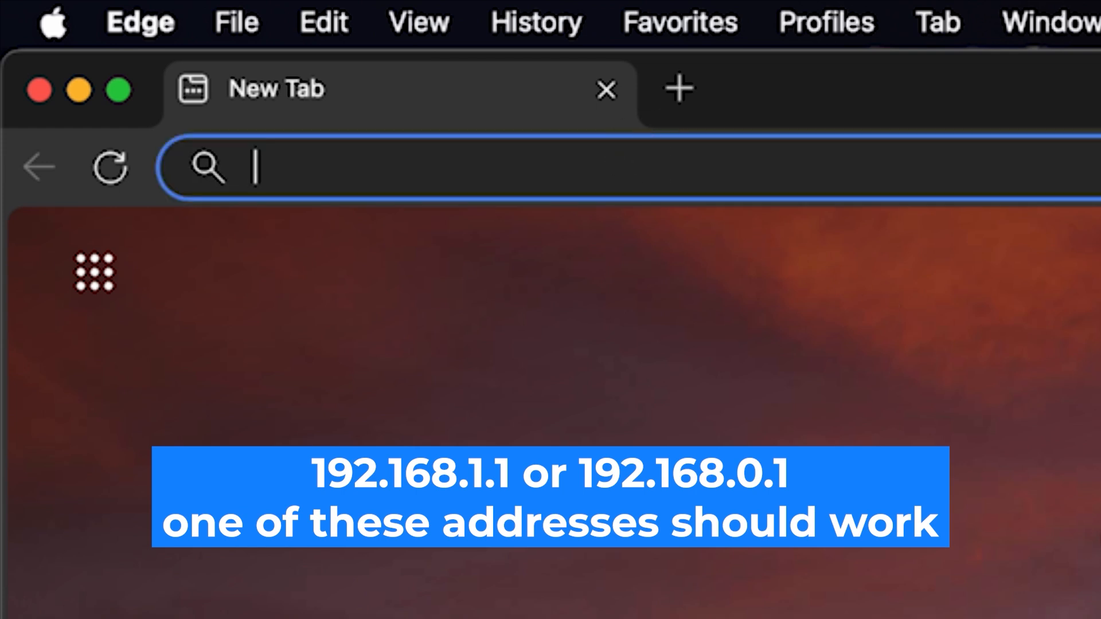
{"action": "type", "text": "192."}
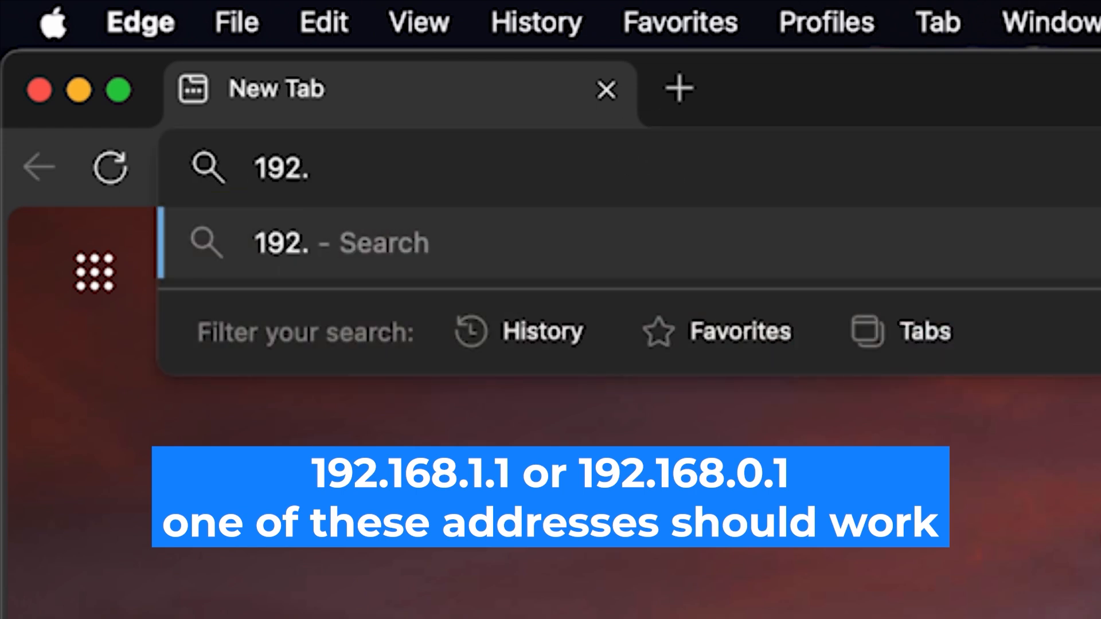
{"action": "type", "text": "168."}
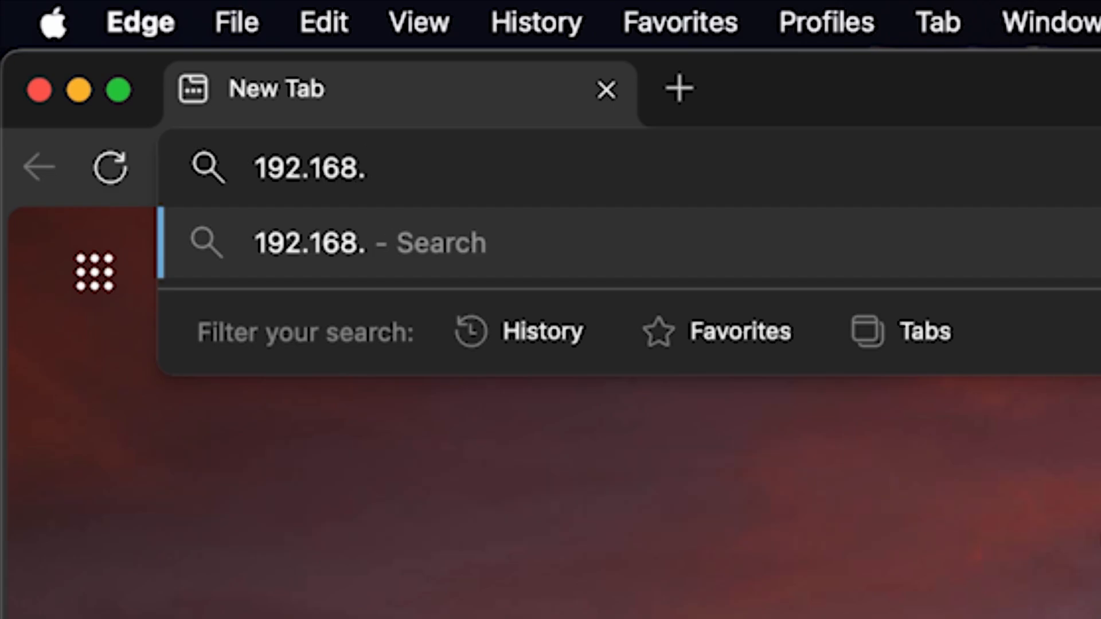
{"action": "type", "text": "1.1"}
{"action": "key", "text": "Return"}
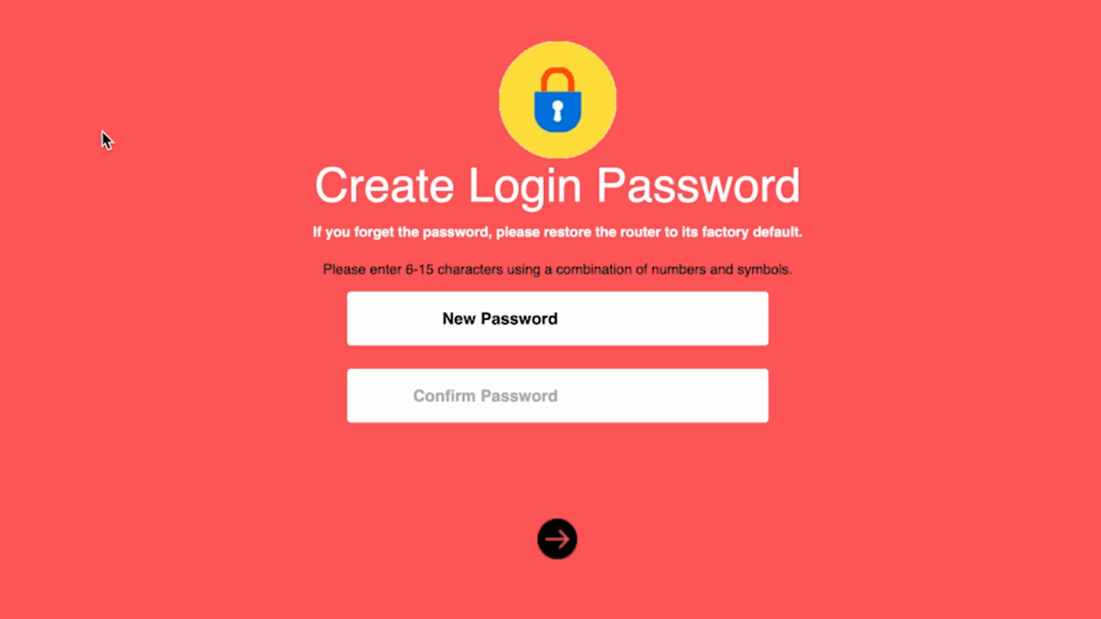
- Create the router's login password by entering and confirming it, and submit it
{"action": "type", "text": "•••••••••"}
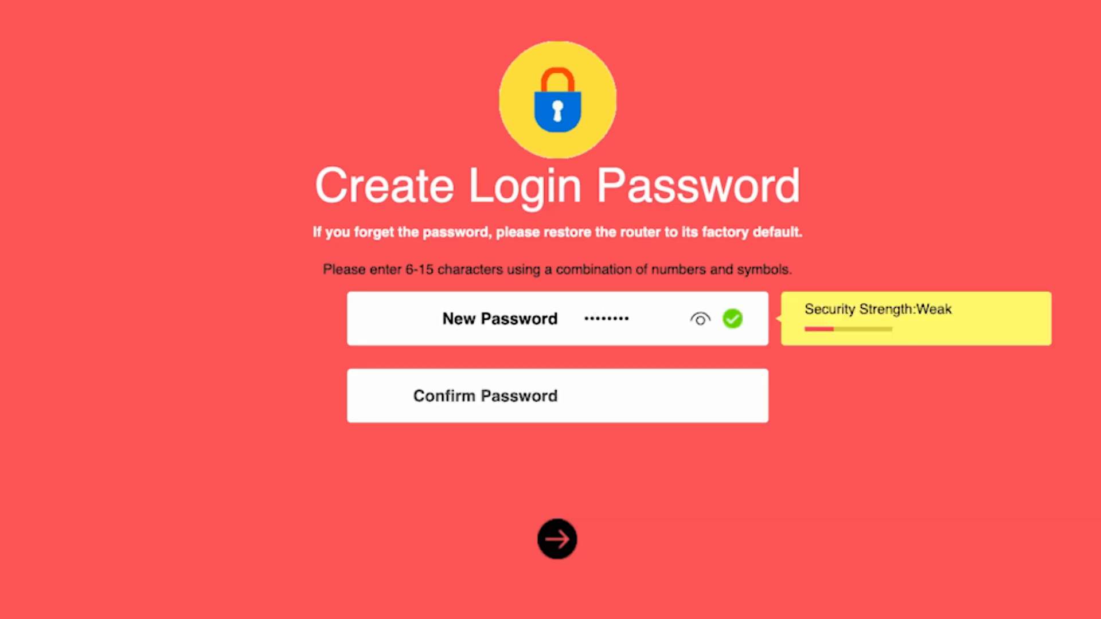
{"action": "left_click", "coordinate": [700, 323]}
{"action": "left_click", "coordinate": [608, 397]}
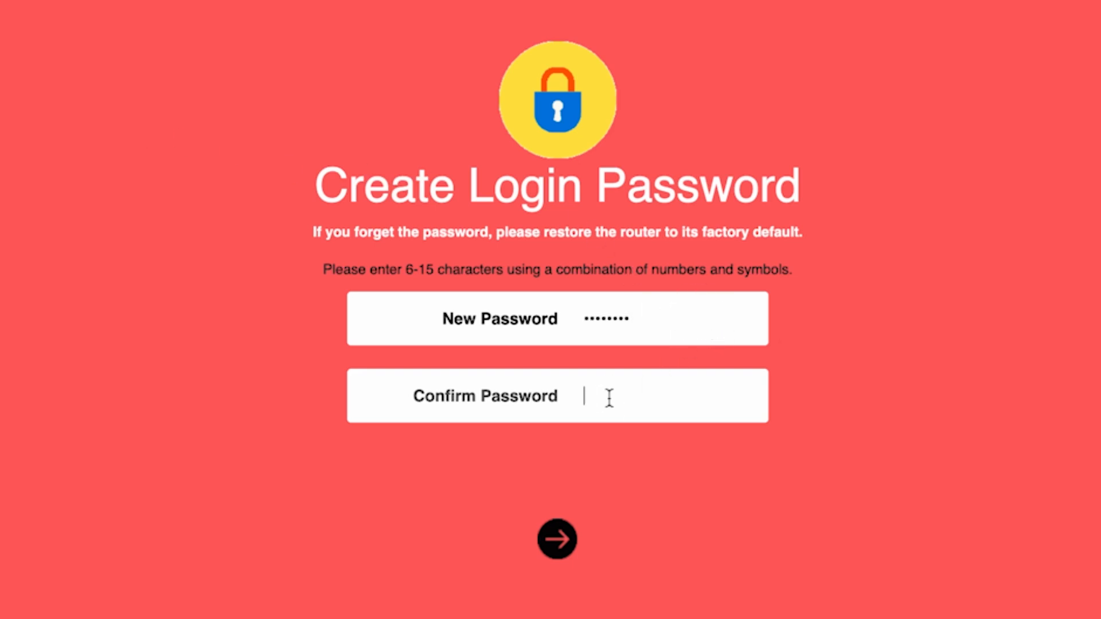
{"action": "type", "text": "password"}
{"action": "left_click", "coordinate": [552, 542]}
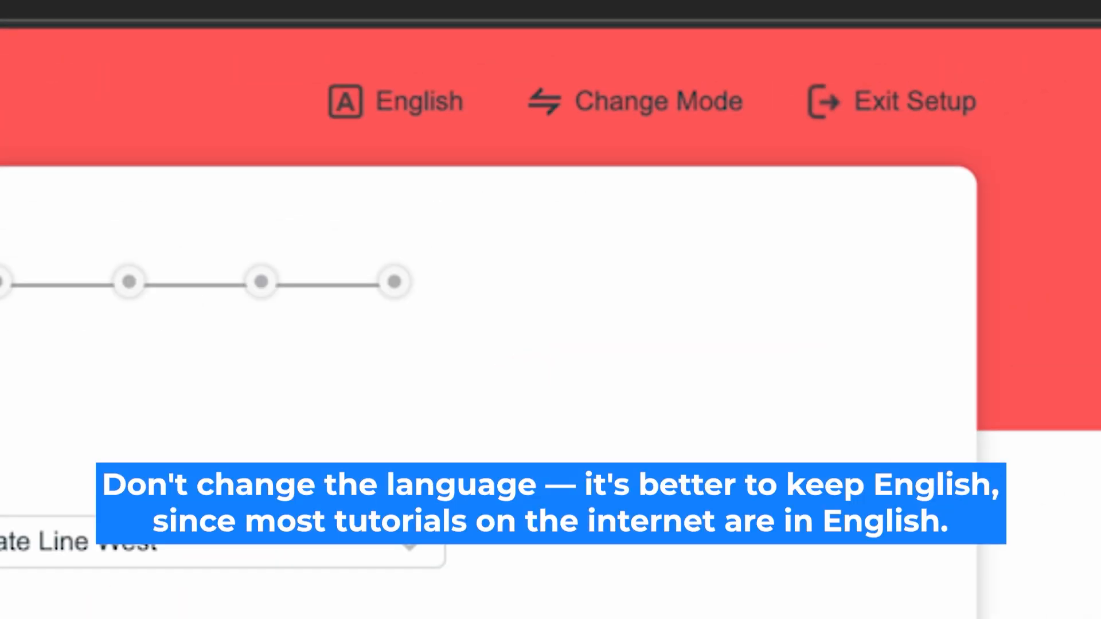
- Choose English as the setup language and Router Mode as the operating mode
{"action": "left_click", "coordinate": [417, 94]}
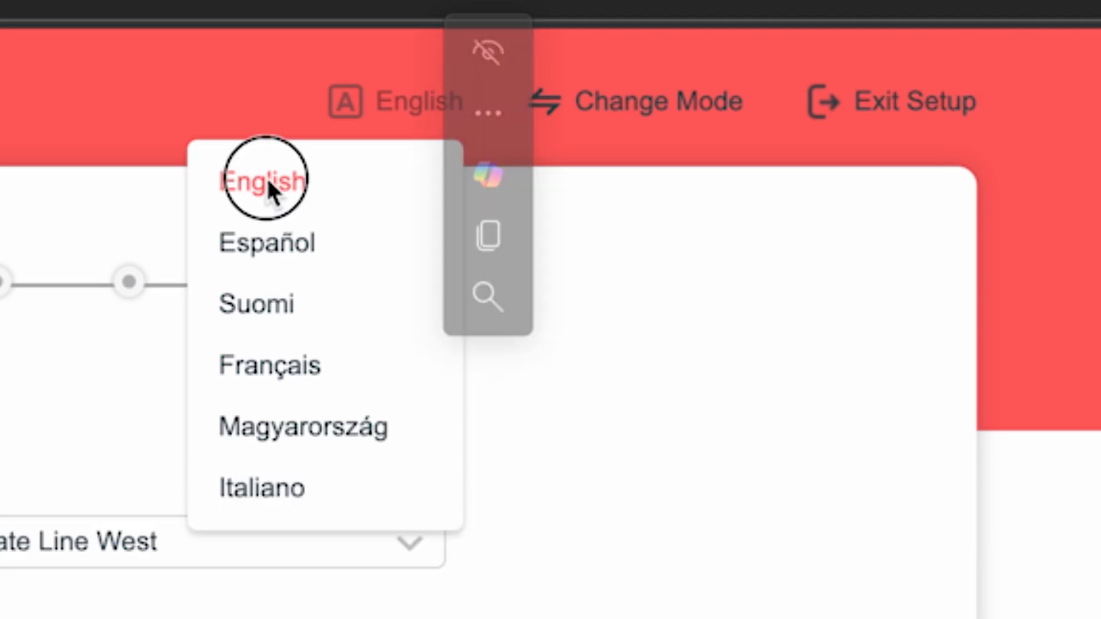
{"action": "left_click", "coordinate": [285, 184]}
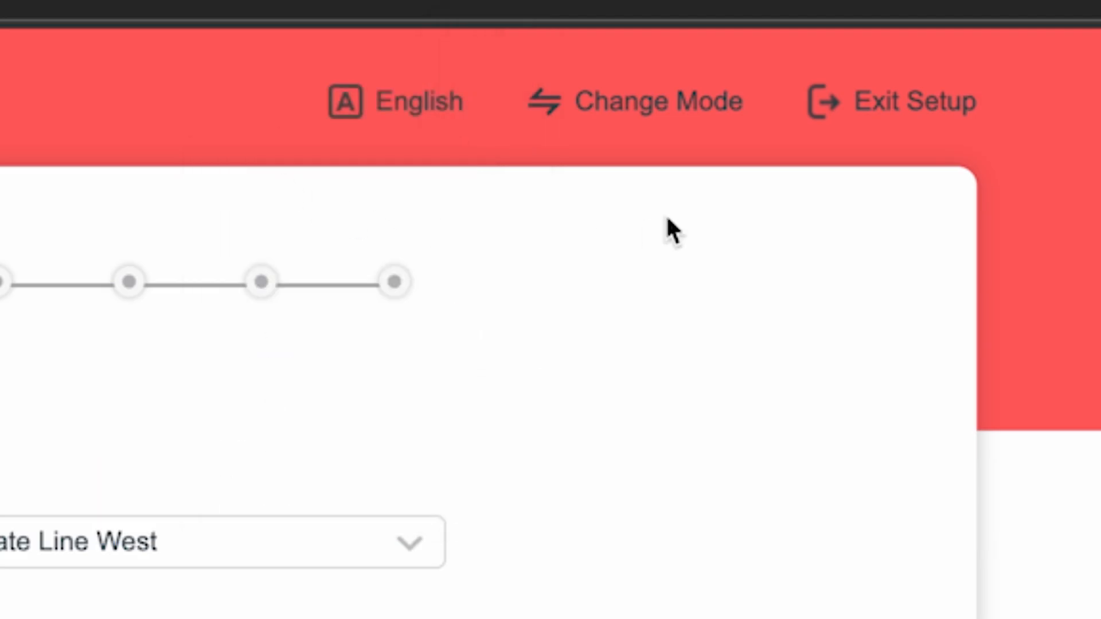
{"action": "left_click", "coordinate": [662, 103]}
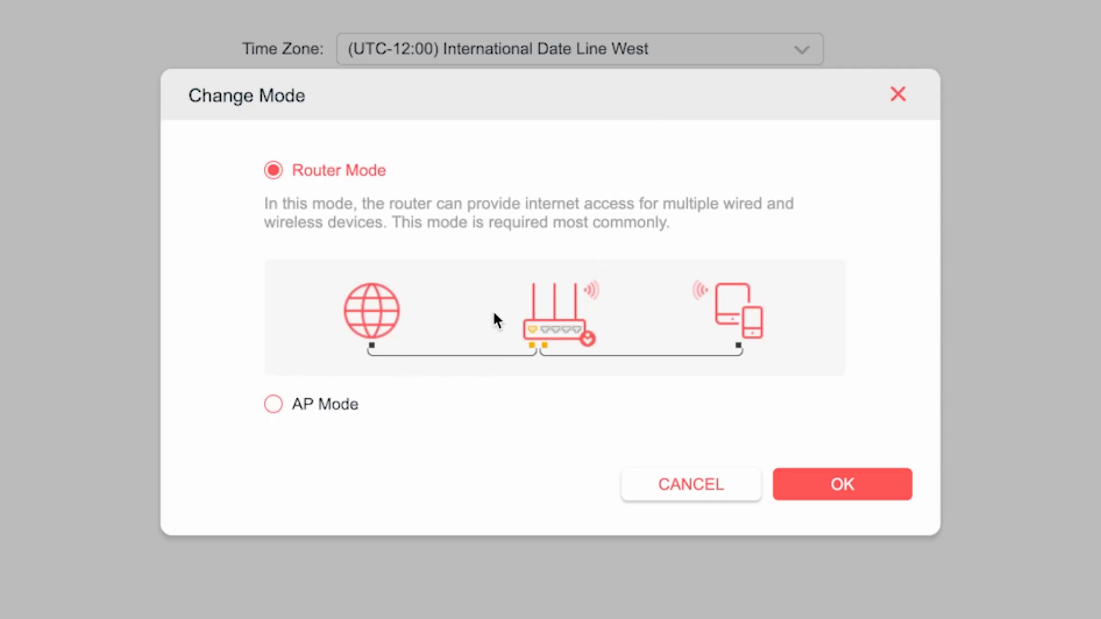
{"action": "left_click", "coordinate": [289, 173]}
{"action": "left_click", "coordinate": [839, 484]}
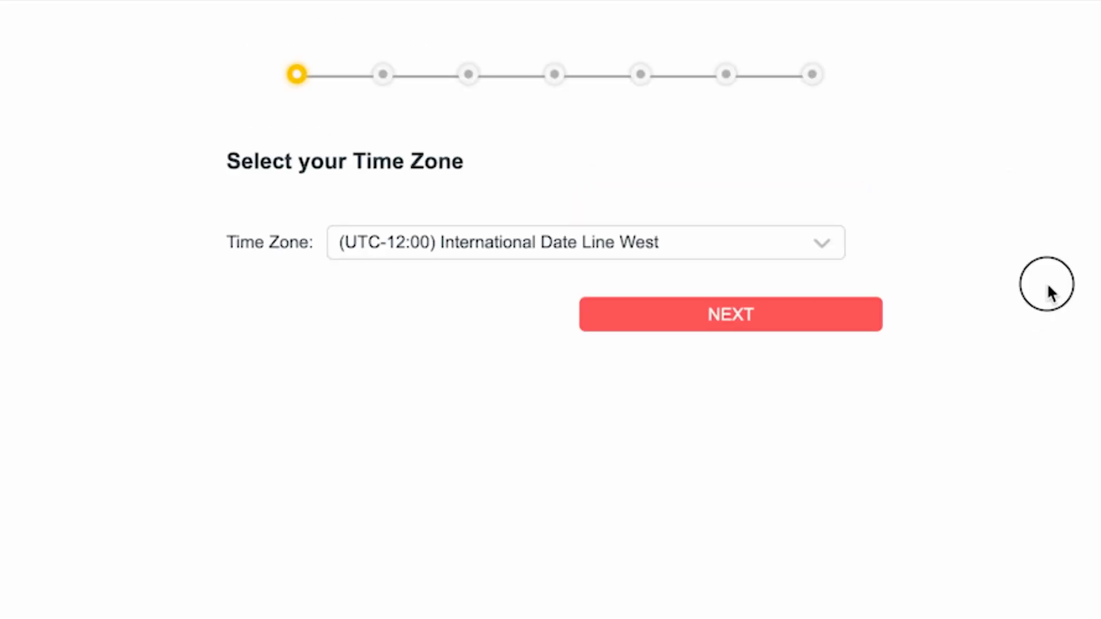
- Select (UTC-12:00) International Date Line West as the time zone and continue the setup
{"action": "left_click", "coordinate": [795, 243]}
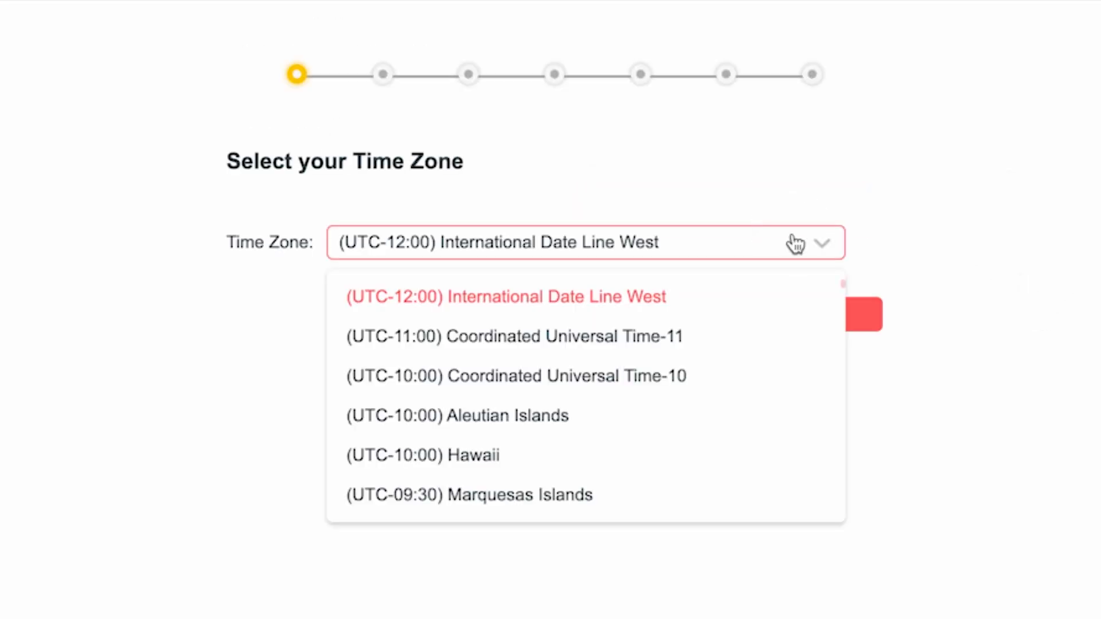
{"action": "scroll", "coordinate": [621, 398], "scroll_direction": "down", "scroll_amount": 12}
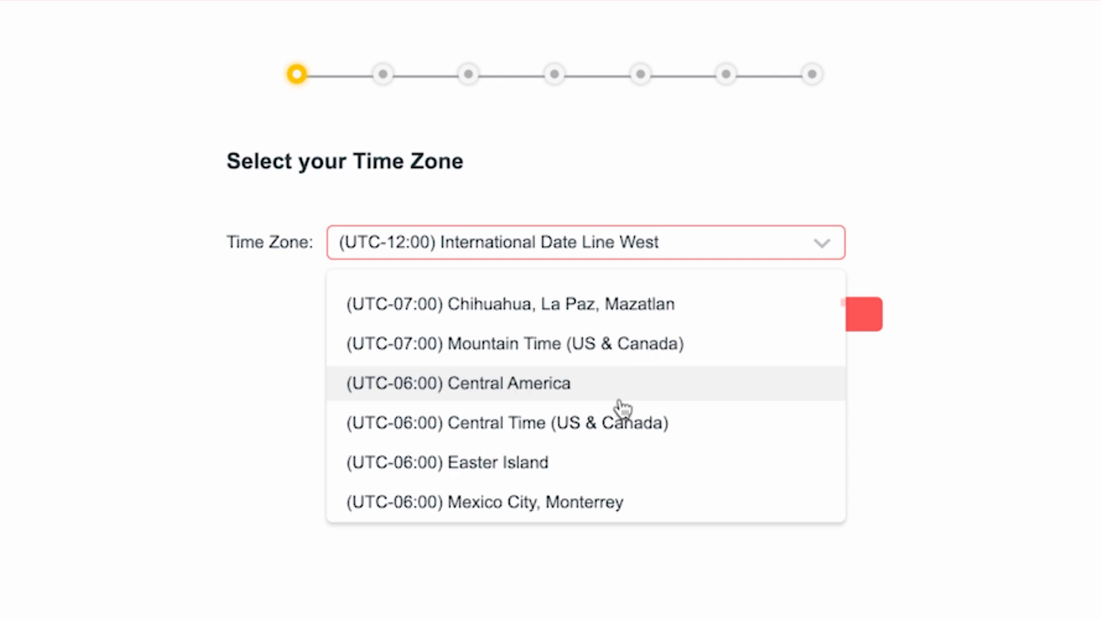
{"action": "scroll", "coordinate": [626, 471], "scroll_direction": "down", "scroll_amount": 5}
{"action": "scroll", "coordinate": [631, 467], "scroll_direction": "up", "scroll_amount": 18}
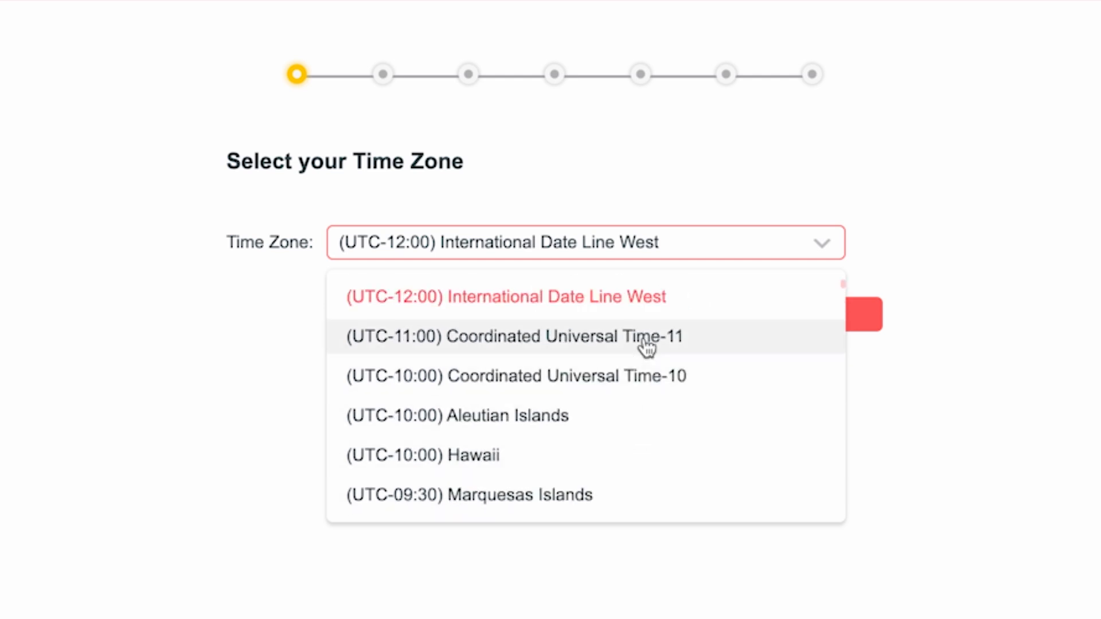
{"action": "left_click", "coordinate": [626, 287]}
{"action": "left_click", "coordinate": [730, 315]}
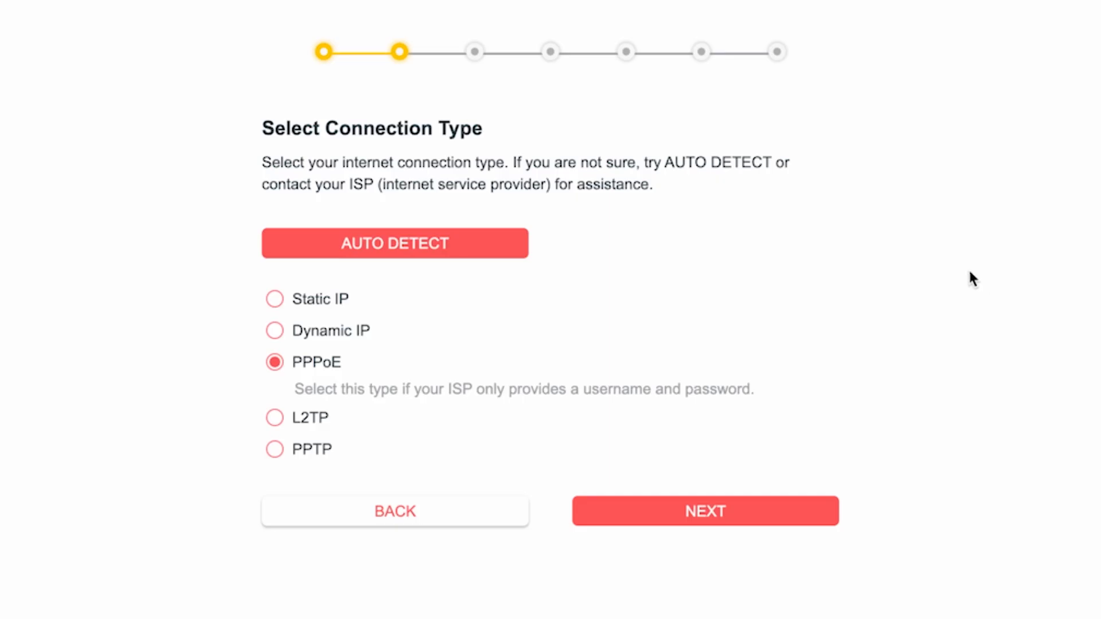
- Auto-detect the internet connection type, select Dynamic IP, and accept the default router MAC address
{"action": "left_click", "coordinate": [403, 252]}
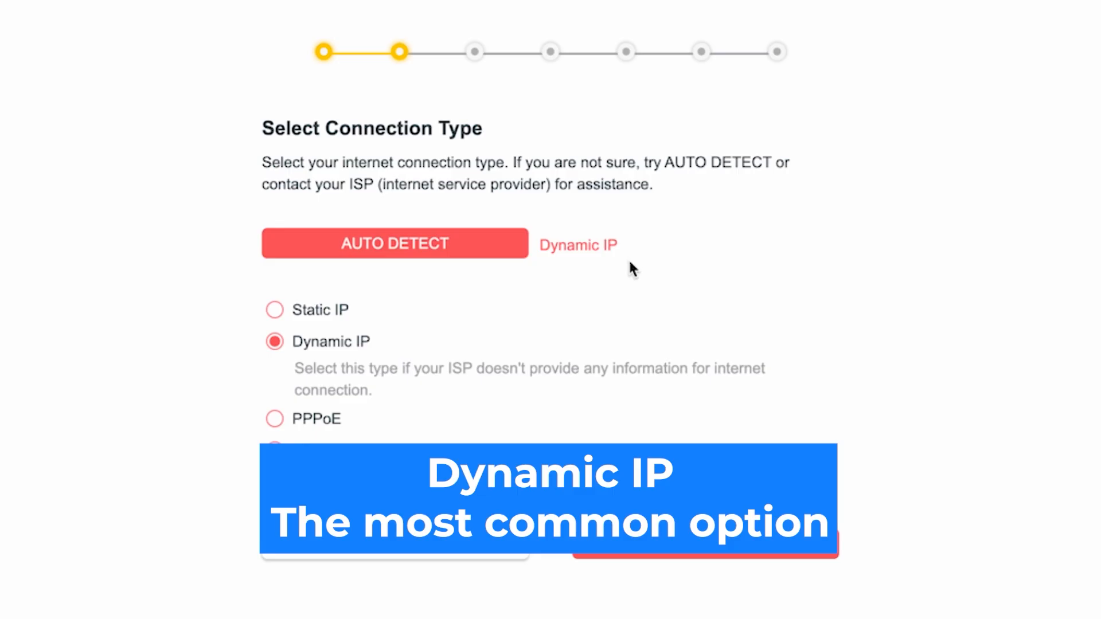
{"action": "left_click", "coordinate": [274, 343]}
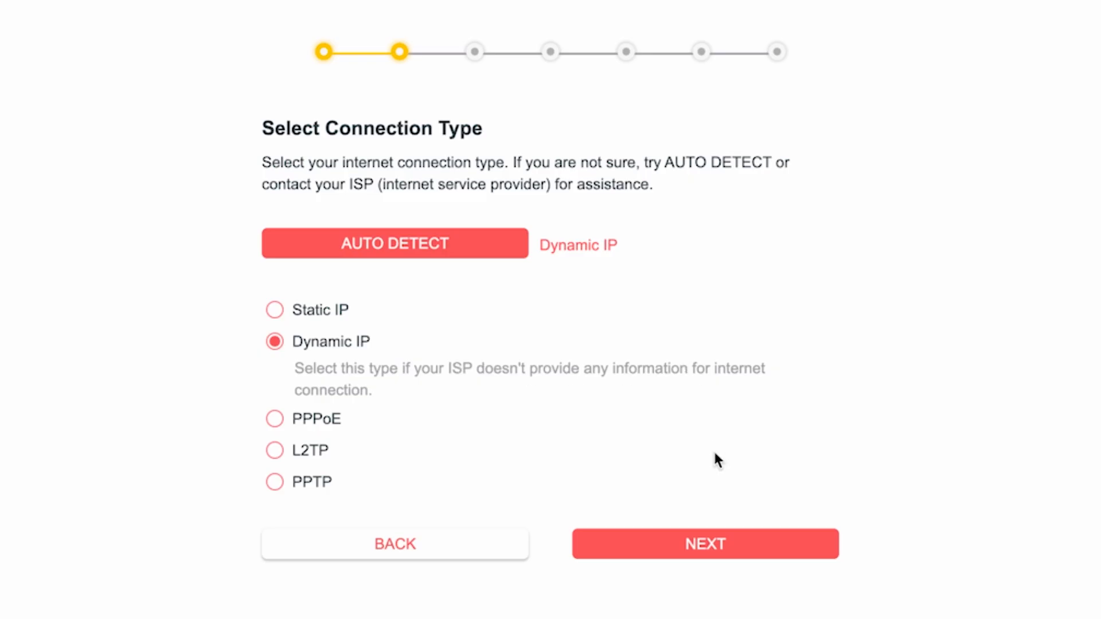
{"action": "left_click", "coordinate": [718, 552]}
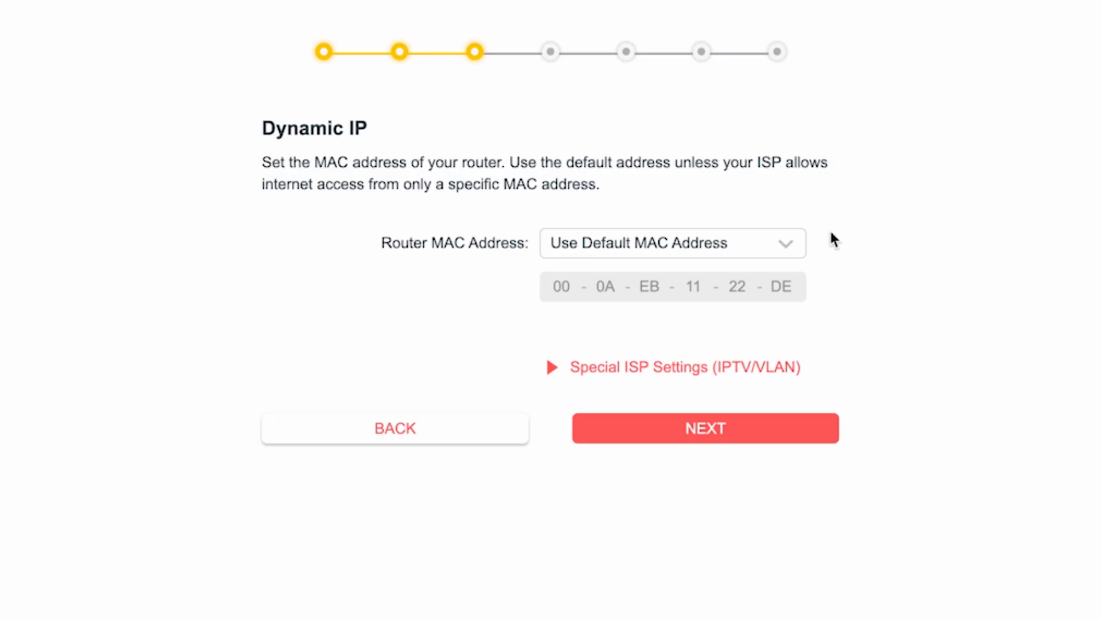
{"action": "left_click", "coordinate": [718, 427]}
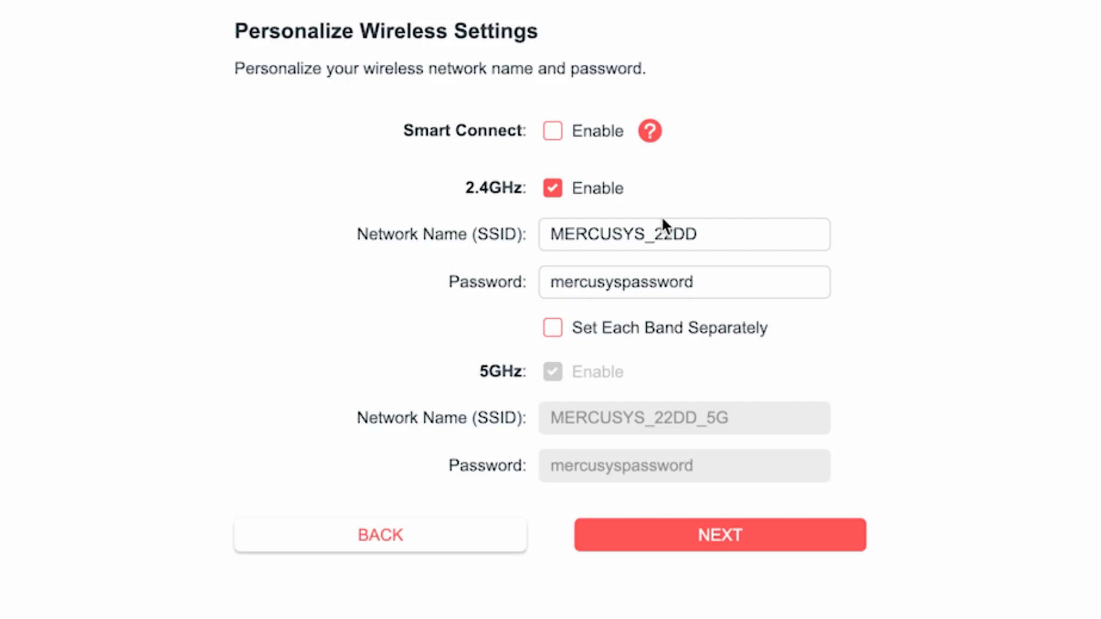
- Shorten the 2.4GHz network name to MERCUSYS and enter a new wireless password for it
{"action": "left_click_drag", "start_coordinate": [645, 236], "coordinate": [743, 236]}
{"action": "key", "text": "BackSpace"}
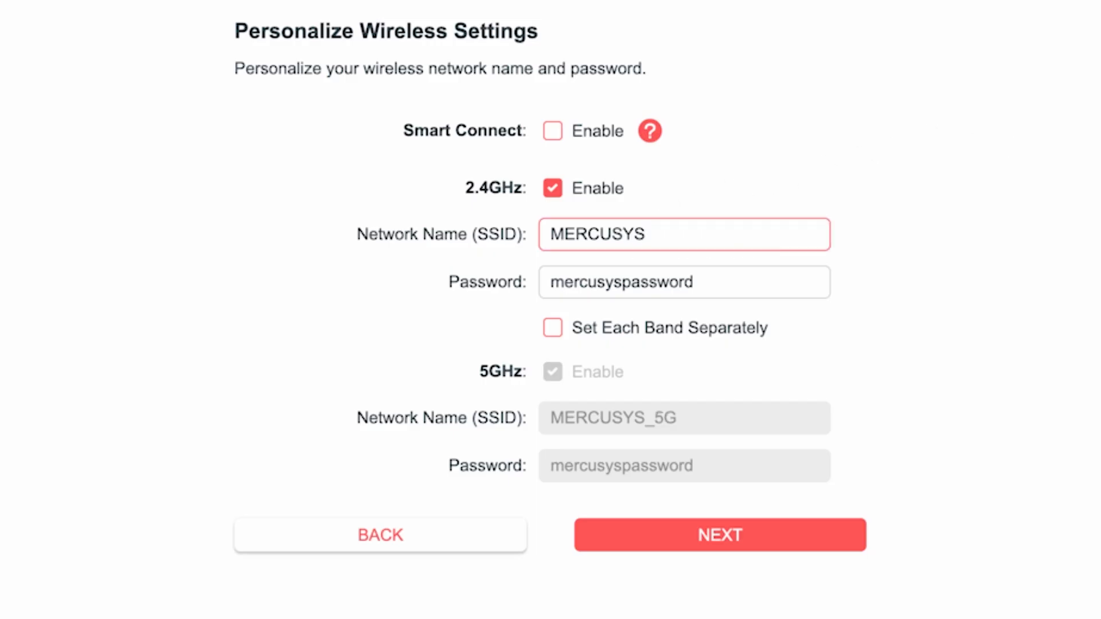
{"action": "left_click", "coordinate": [616, 283]}
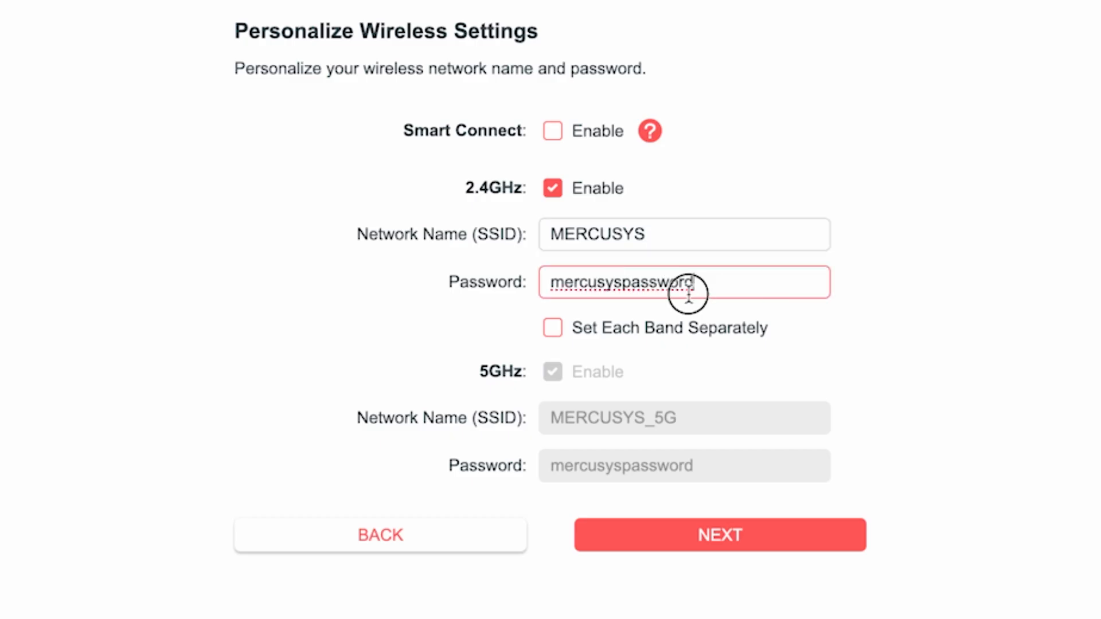
{"action": "double_click", "coordinate": [737, 293]}
{"action": "type", "text": "12345"}
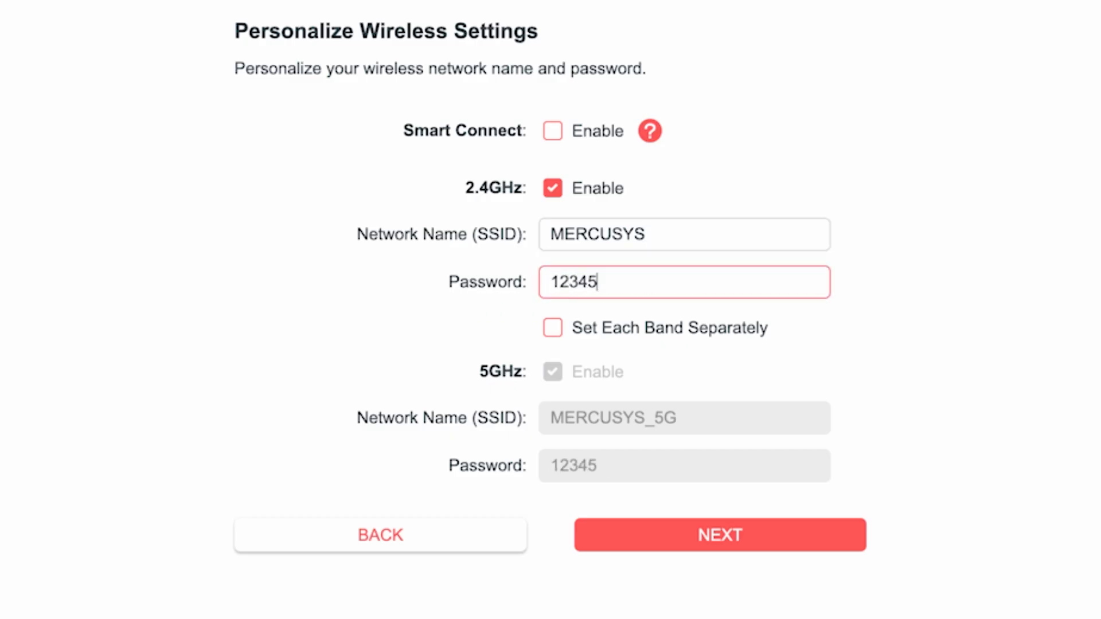
{"action": "type", "text": "6789"}
{"action": "left_click", "coordinate": [833, 334]}
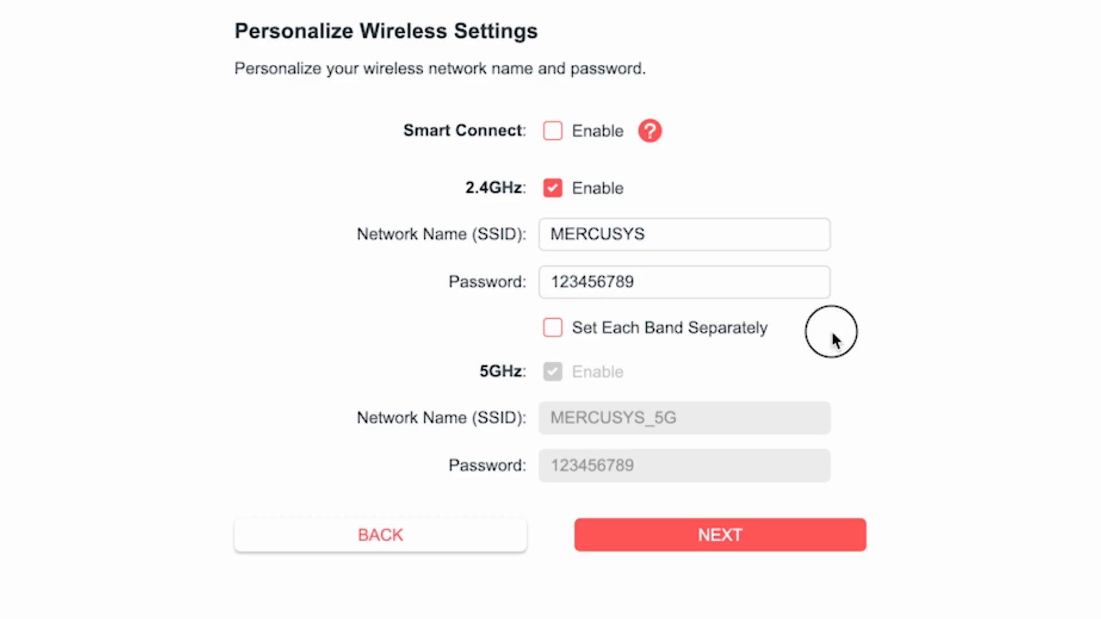
- Set each band separately, extend the 5GHz wireless password, and submit the wireless settings, confirming the reconnection
{"action": "left_click", "coordinate": [553, 337]}
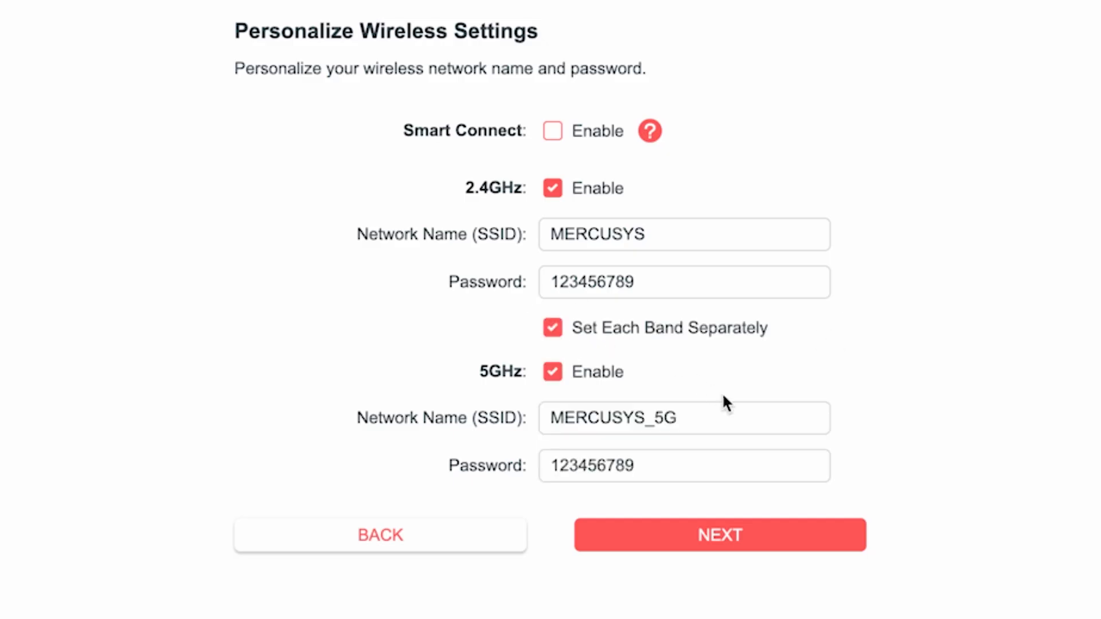
{"action": "left_click", "coordinate": [701, 418]}
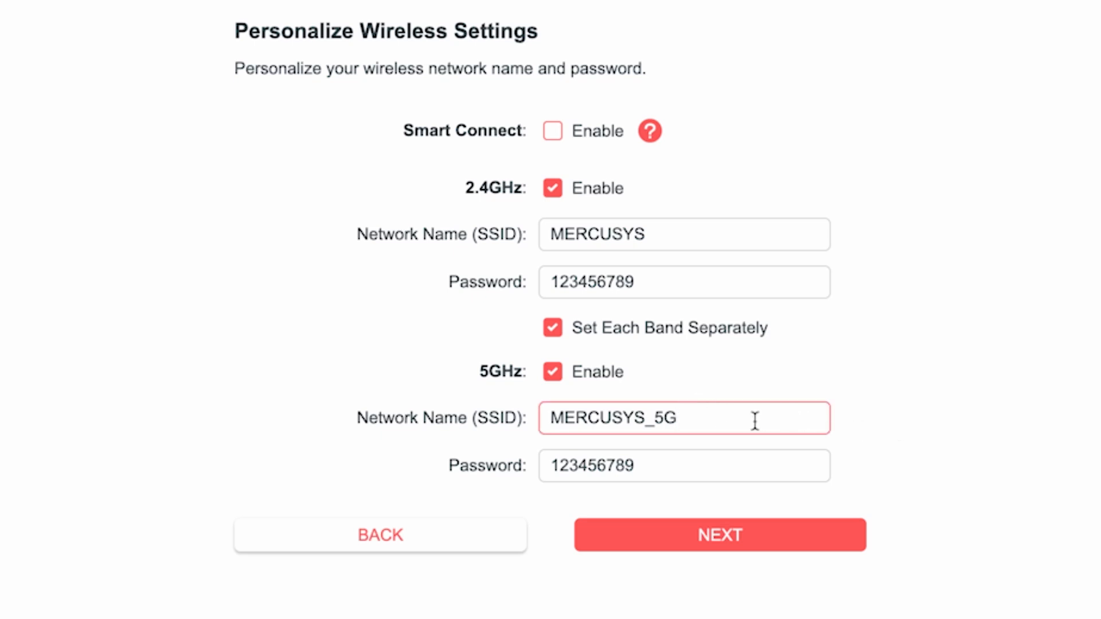
{"action": "left_click", "coordinate": [669, 467]}
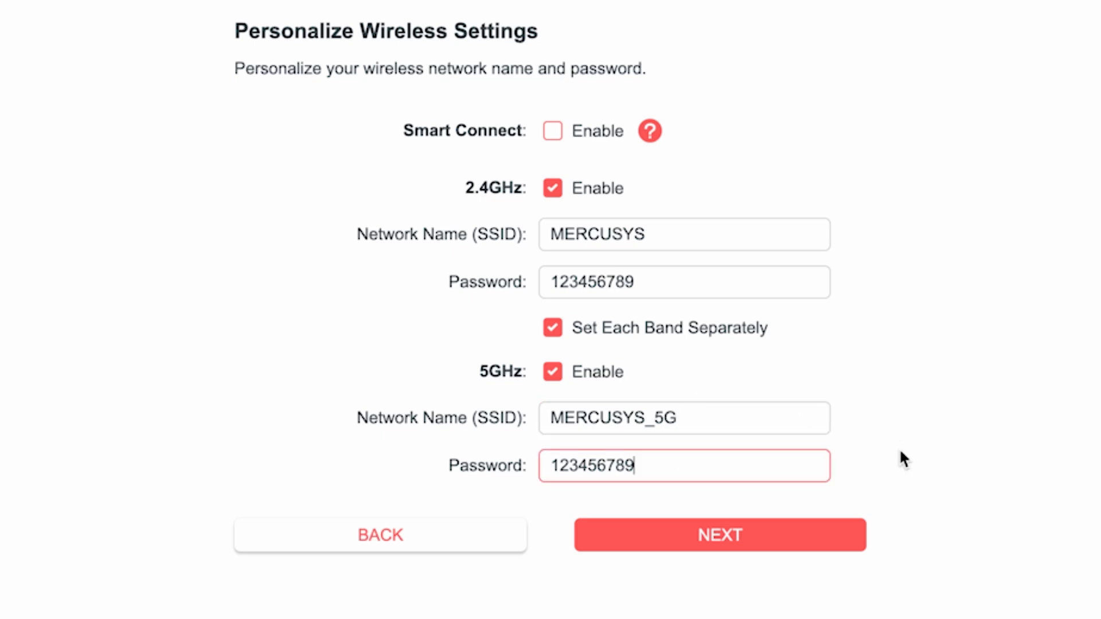
{"action": "type", "text": "5G"}
{"action": "left_click", "coordinate": [734, 539]}
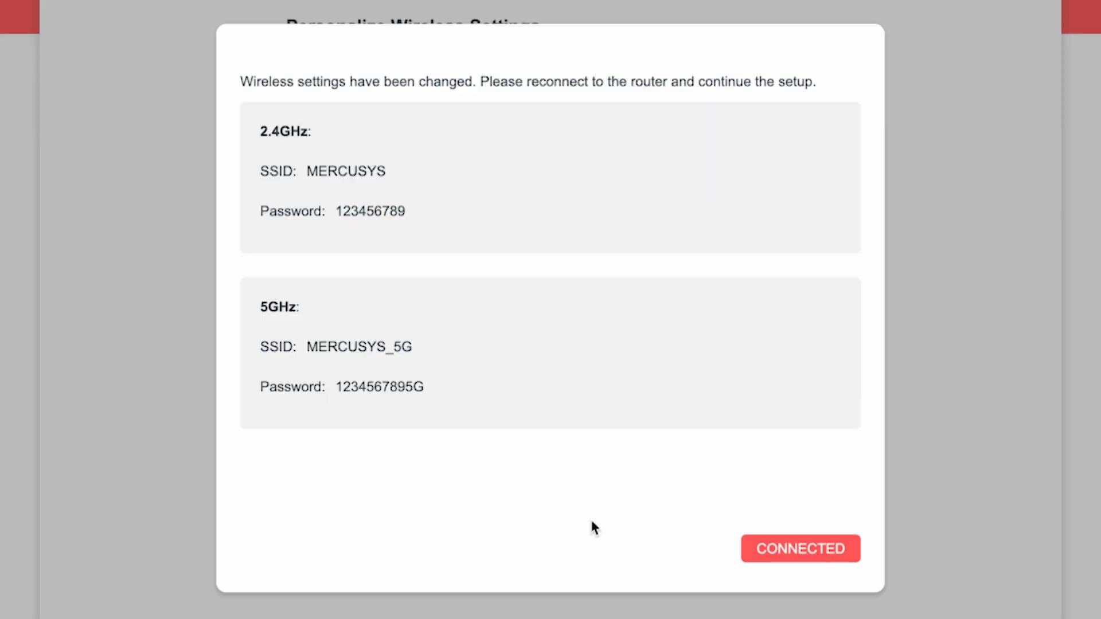
{"action": "left_click", "coordinate": [823, 548]}
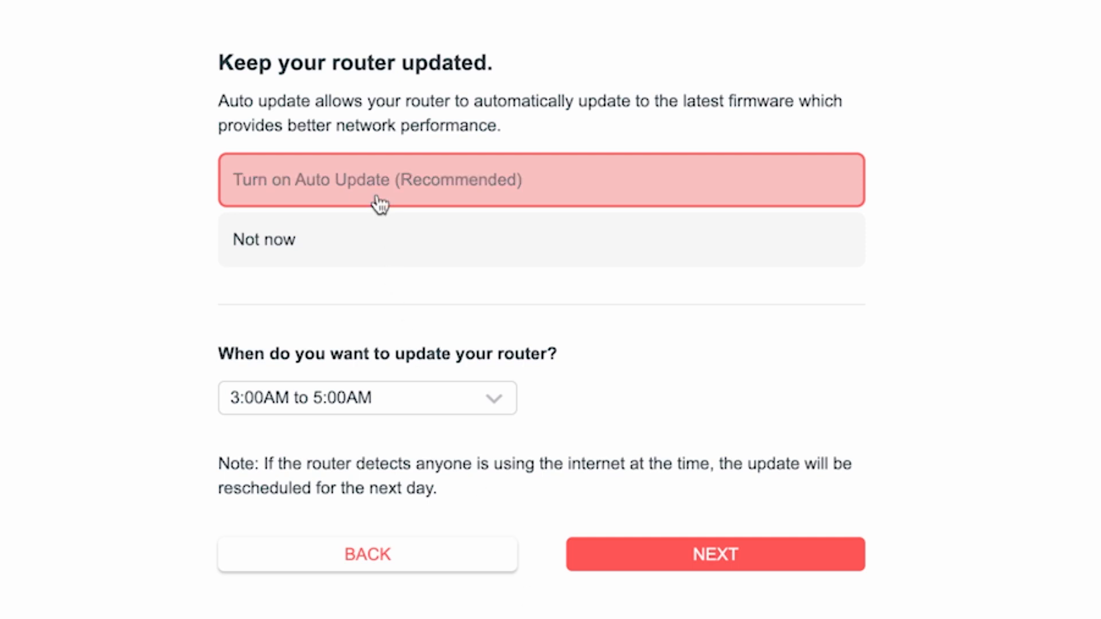
- Turn on Auto Update with the 3:00AM to 5:00AM update window and continue
{"action": "left_click", "coordinate": [377, 187]}
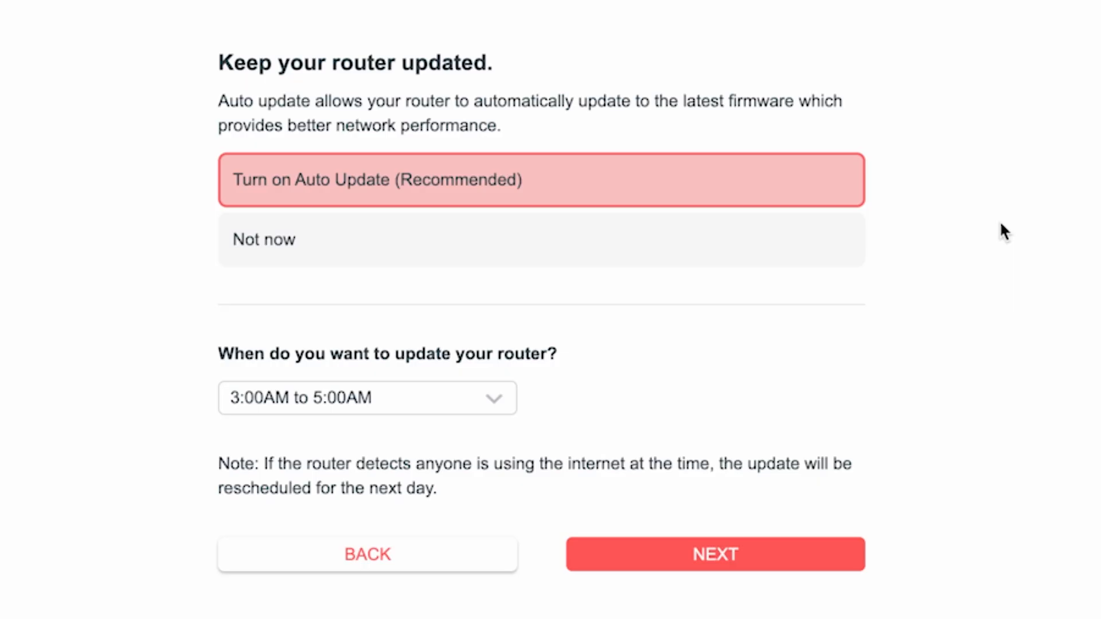
{"action": "left_click", "coordinate": [503, 409]}
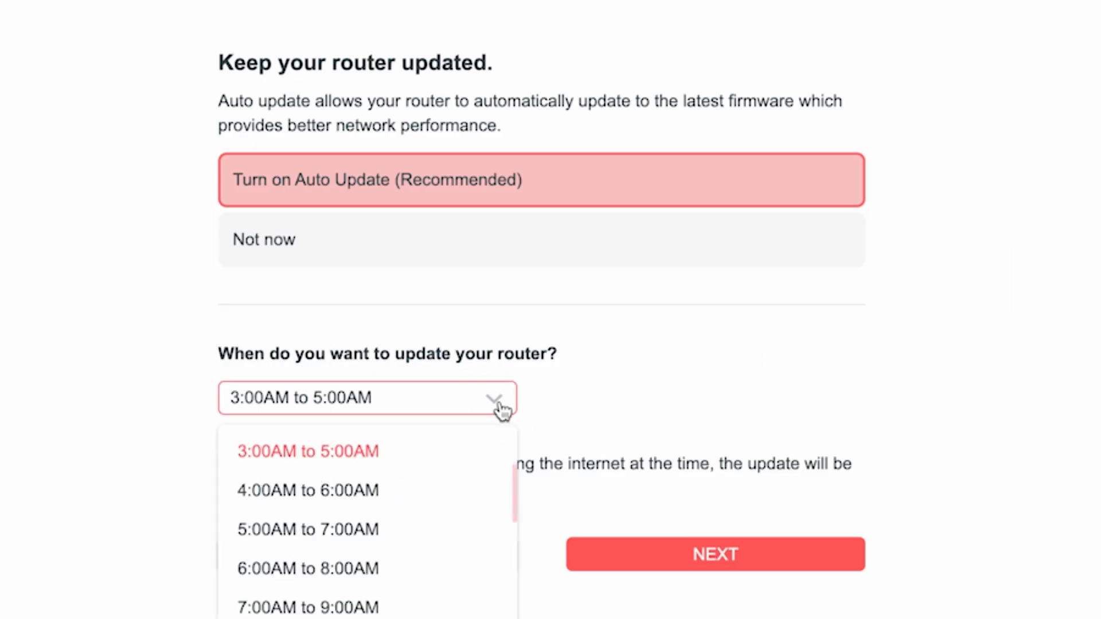
{"action": "scroll", "coordinate": [422, 591], "scroll_direction": "down", "scroll_amount": 5}
{"action": "scroll", "coordinate": [418, 605], "scroll_direction": "up", "scroll_amount": 6}
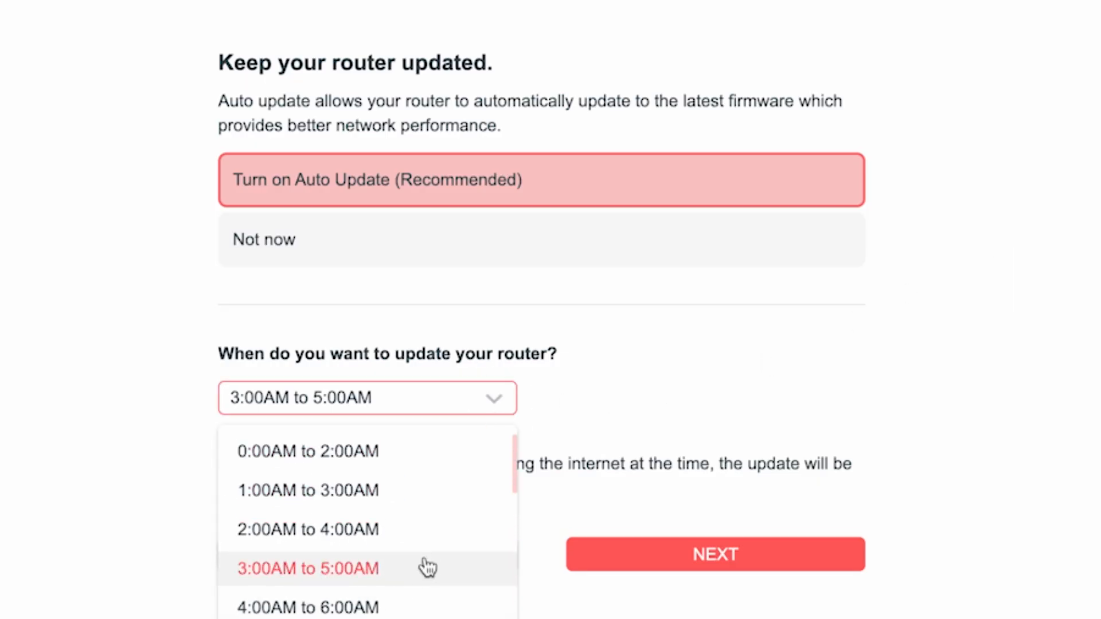
{"action": "left_click", "coordinate": [343, 570]}
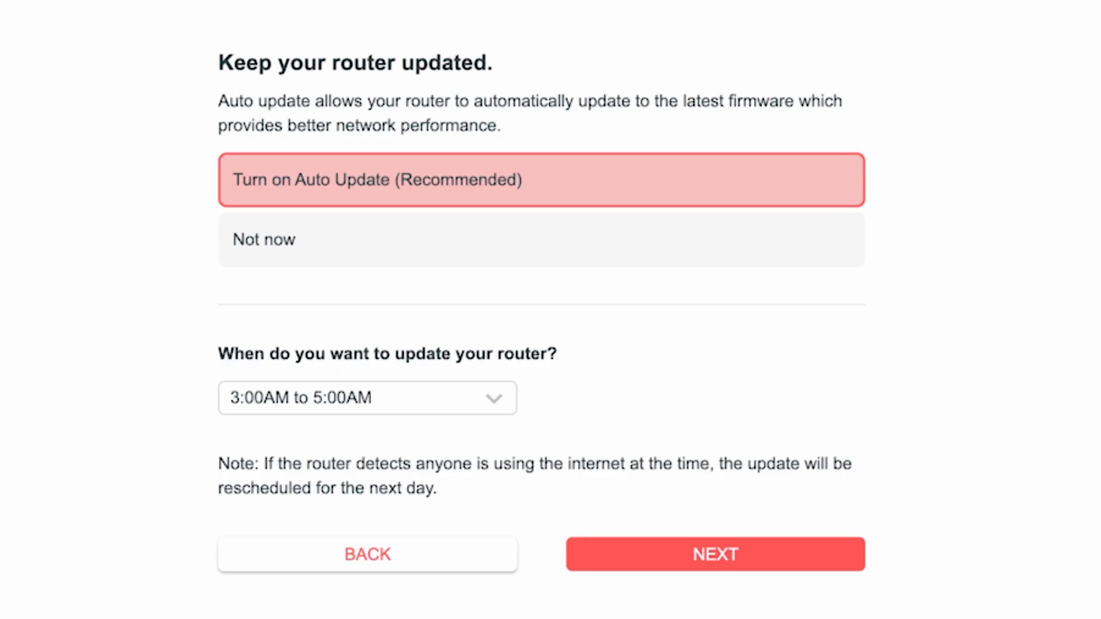
{"action": "left_click", "coordinate": [743, 565]}
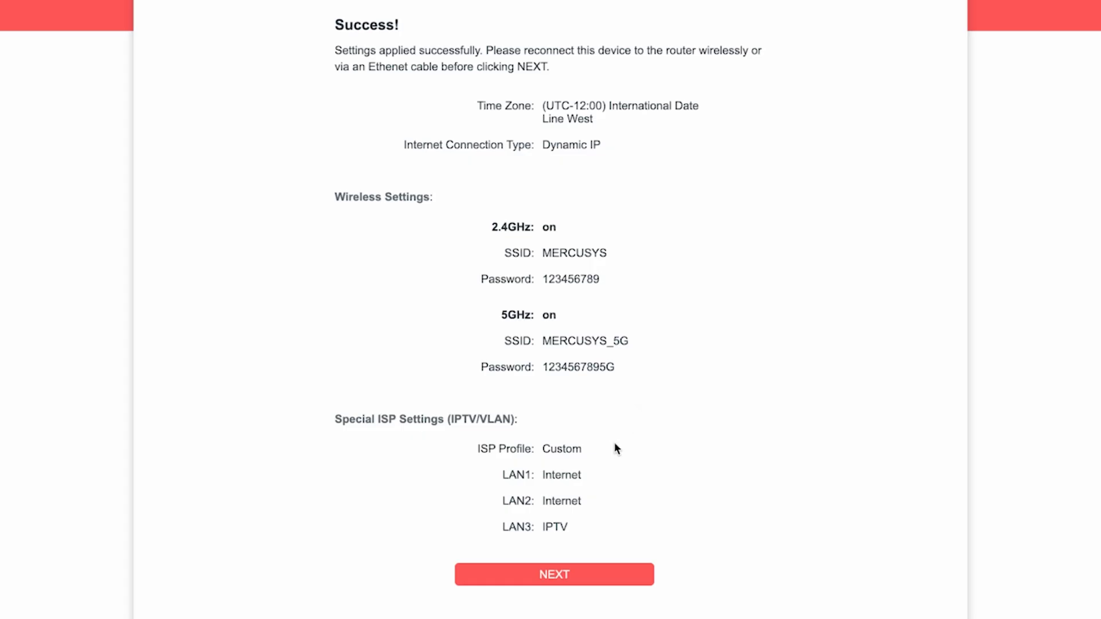
- Continue past the settings summary and skip the Mercusys Cloud Service login
{"action": "left_click", "coordinate": [564, 575]}
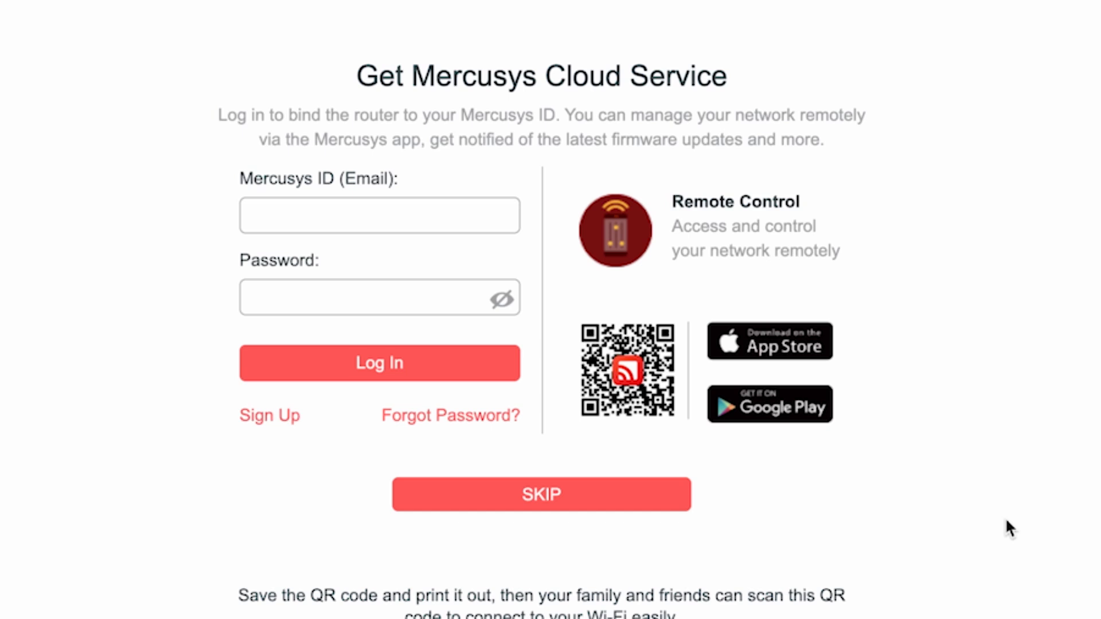
{"action": "left_click", "coordinate": [522, 499]}
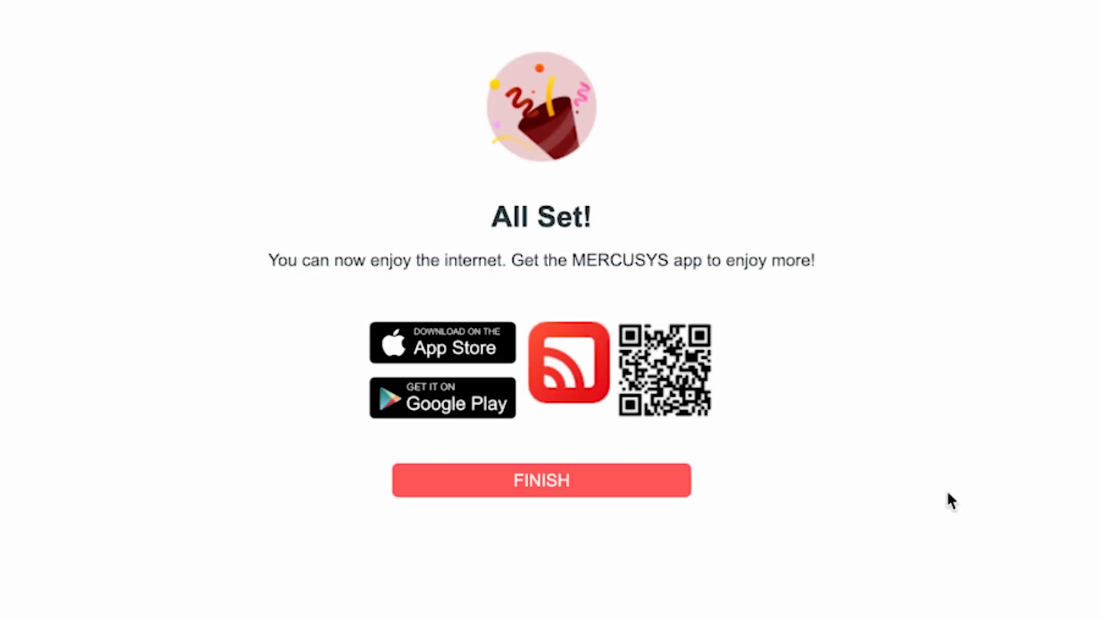
- Finish the setup wizard and open the router's Reboot page in the advanced system settings
{"action": "left_click", "coordinate": [555, 487]}
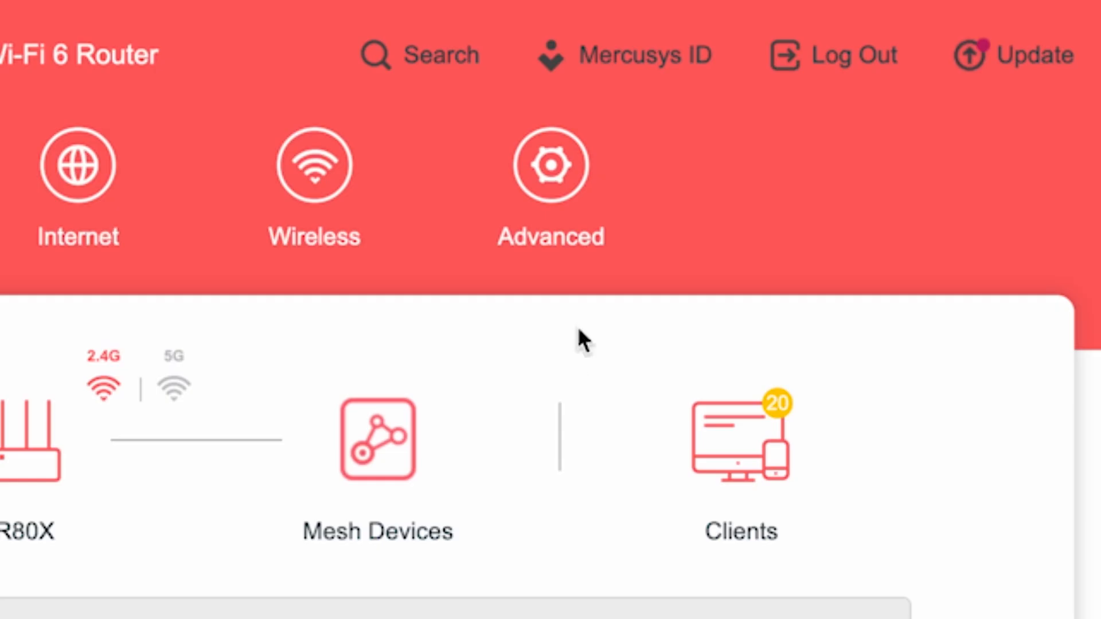
{"action": "left_click", "coordinate": [580, 182]}
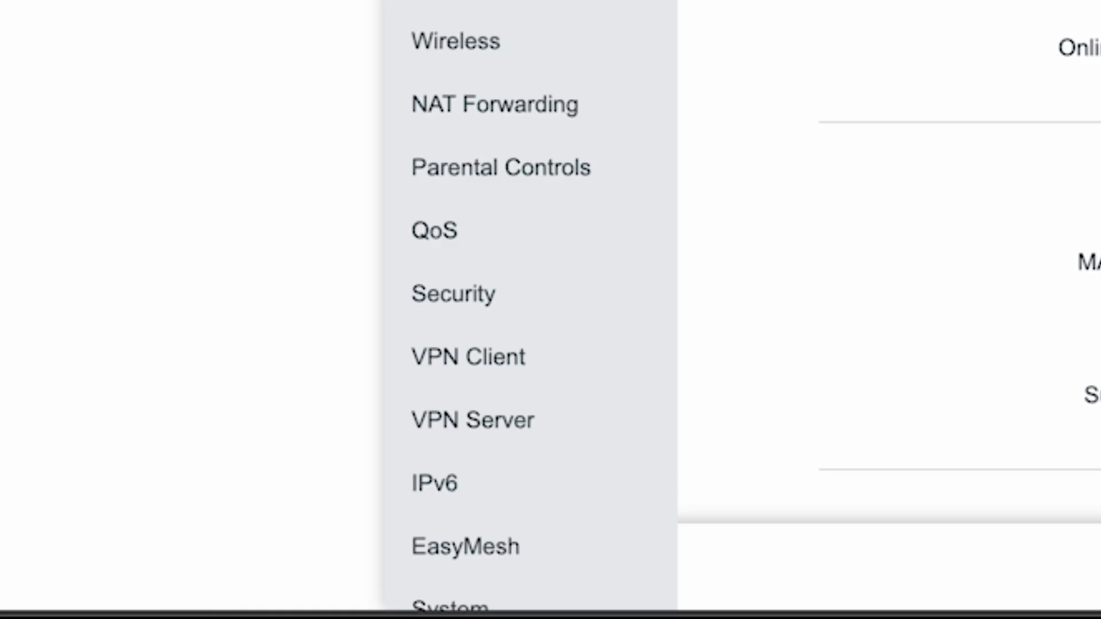
{"action": "scroll", "coordinate": [531, 309], "scroll_direction": "down", "scroll_amount": 2}
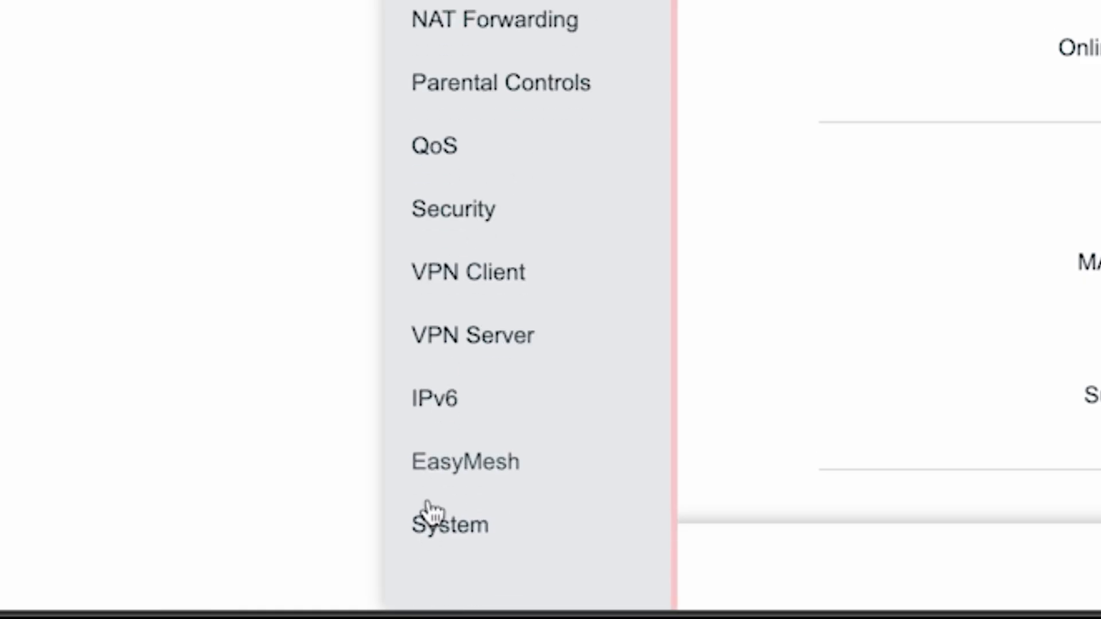
{"action": "left_click", "coordinate": [424, 533]}
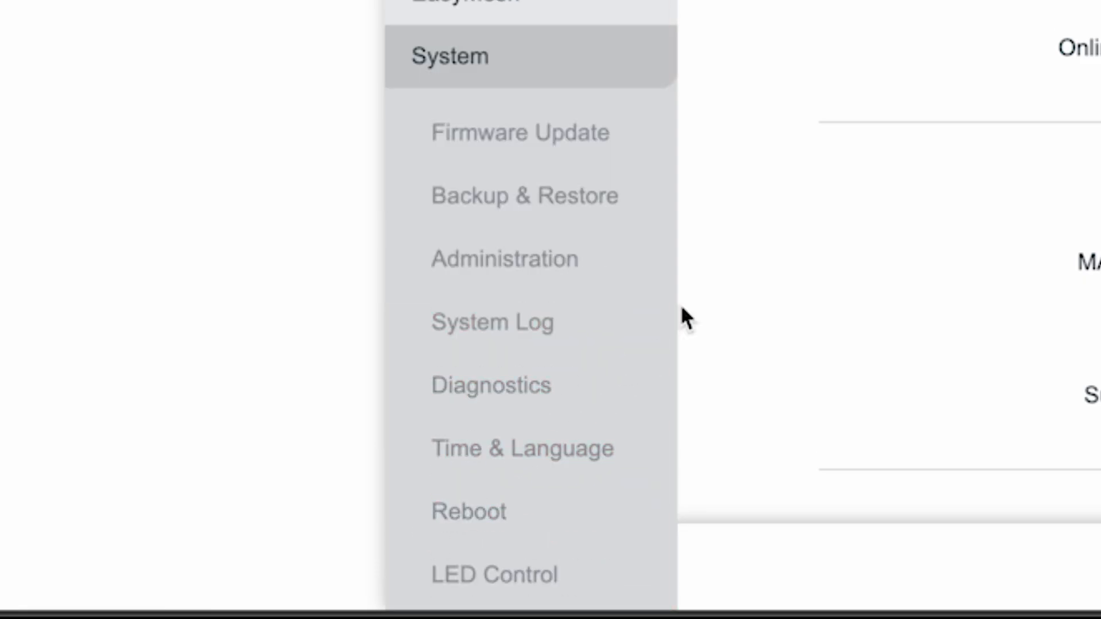
{"action": "left_click", "coordinate": [463, 509]}
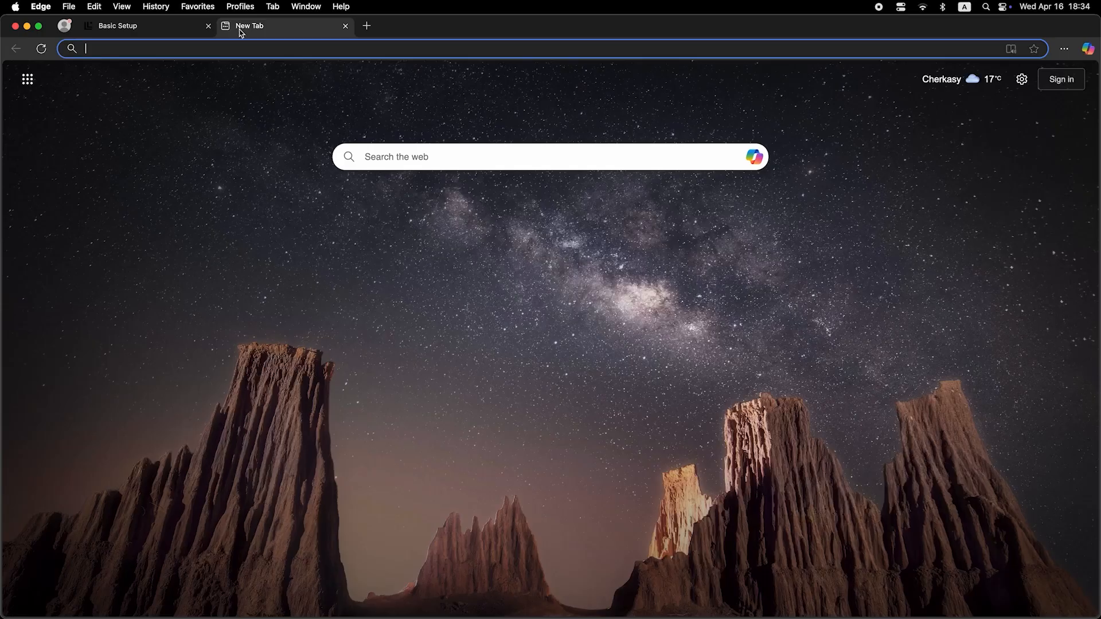
- Enter a random web search in a new browser tab to test the internet connection
{"action": "left_click", "coordinate": [252, 51]}
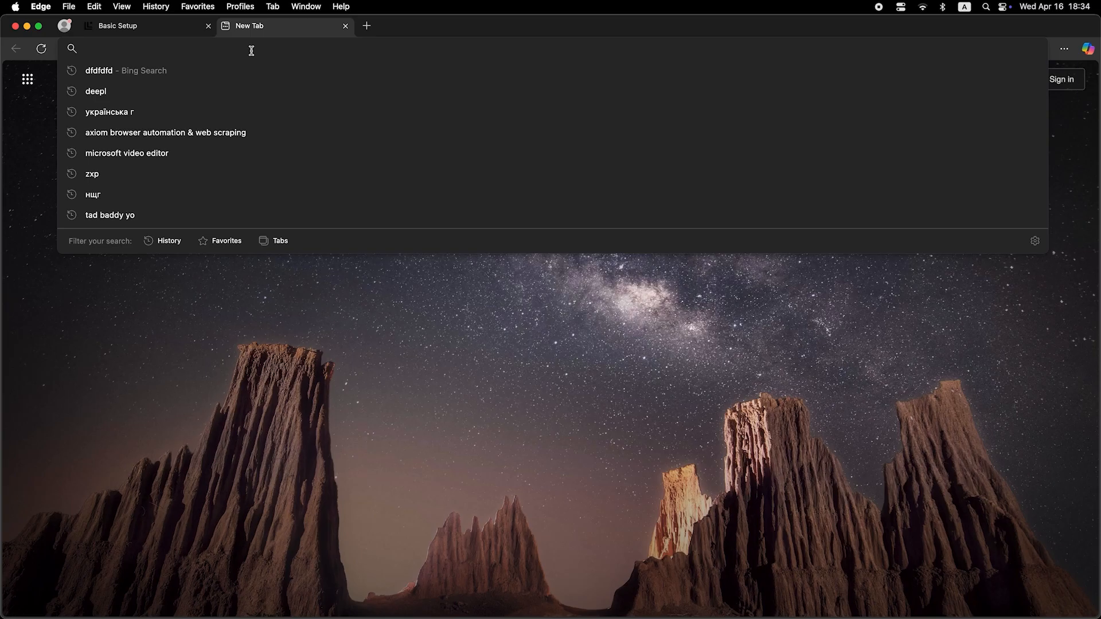
{"action": "type", "text": "chrtshd"}
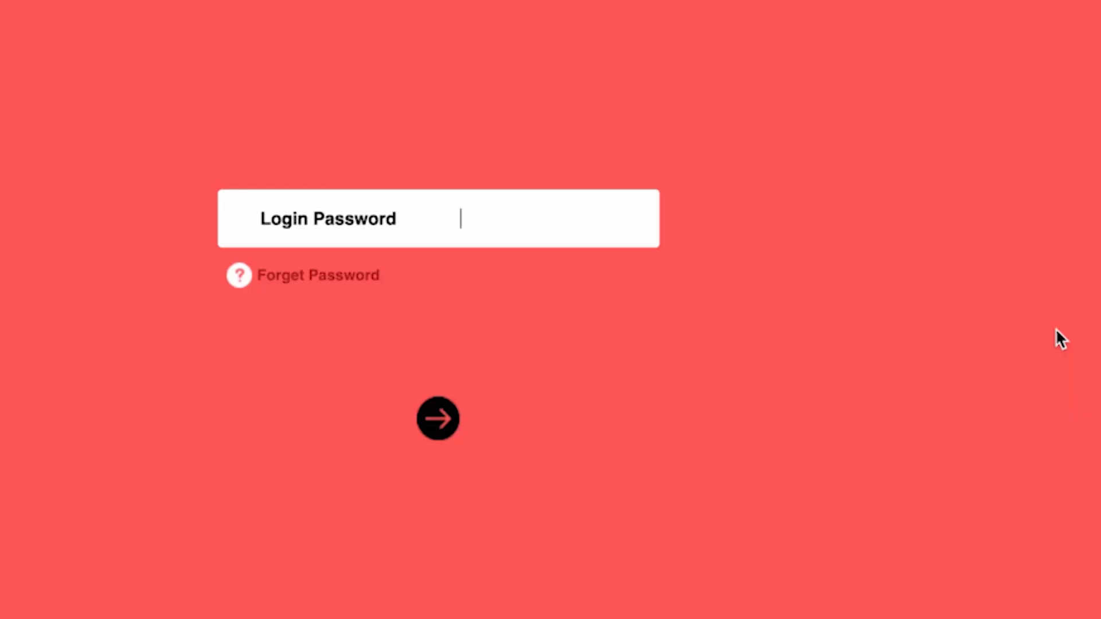
- Log in to the router with the login password and dismiss the Mercusys ID prompt
{"action": "type", "text": "••••••••"}
{"action": "key", "text": "Return"}
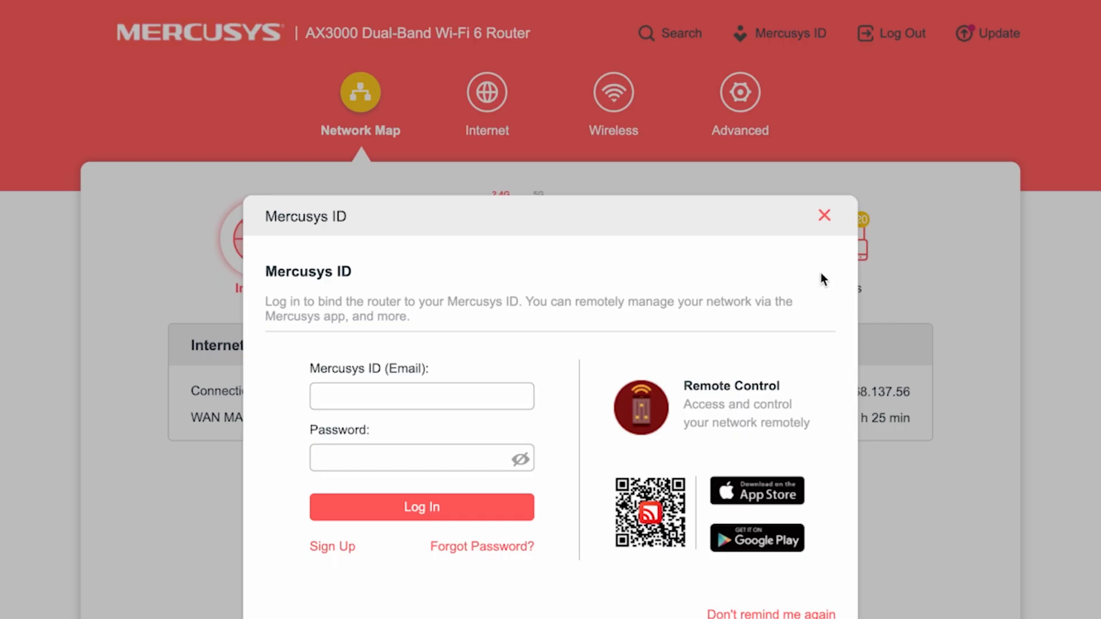
{"action": "left_click", "coordinate": [824, 216]}
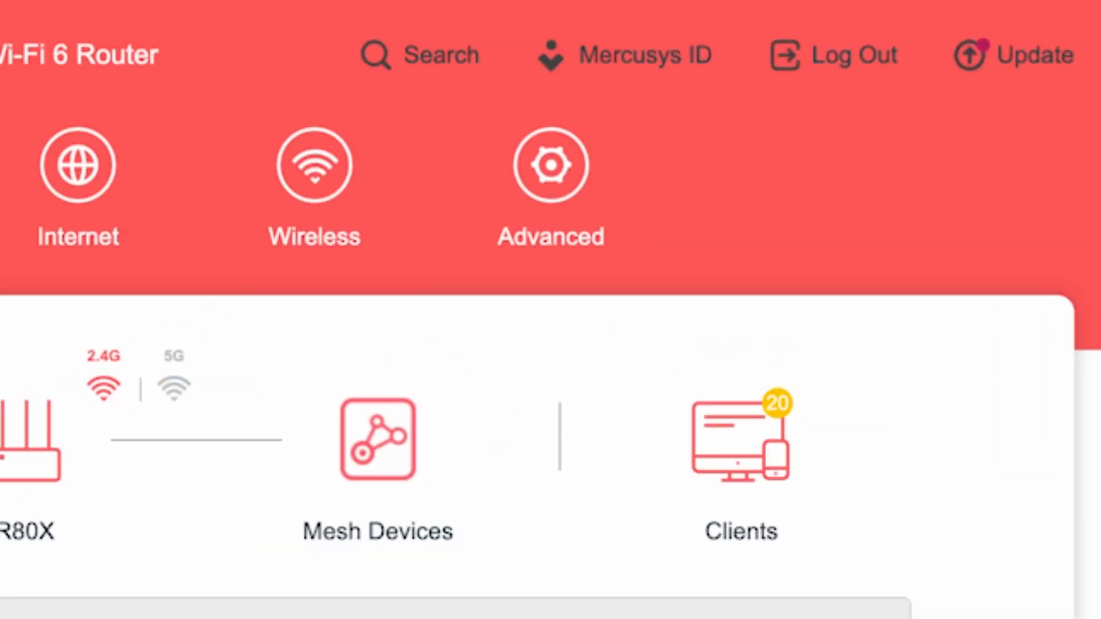
- In the advanced Internet settings, set Router MAC Address to Clone Current Device MAC and save
{"action": "left_click", "coordinate": [552, 164]}
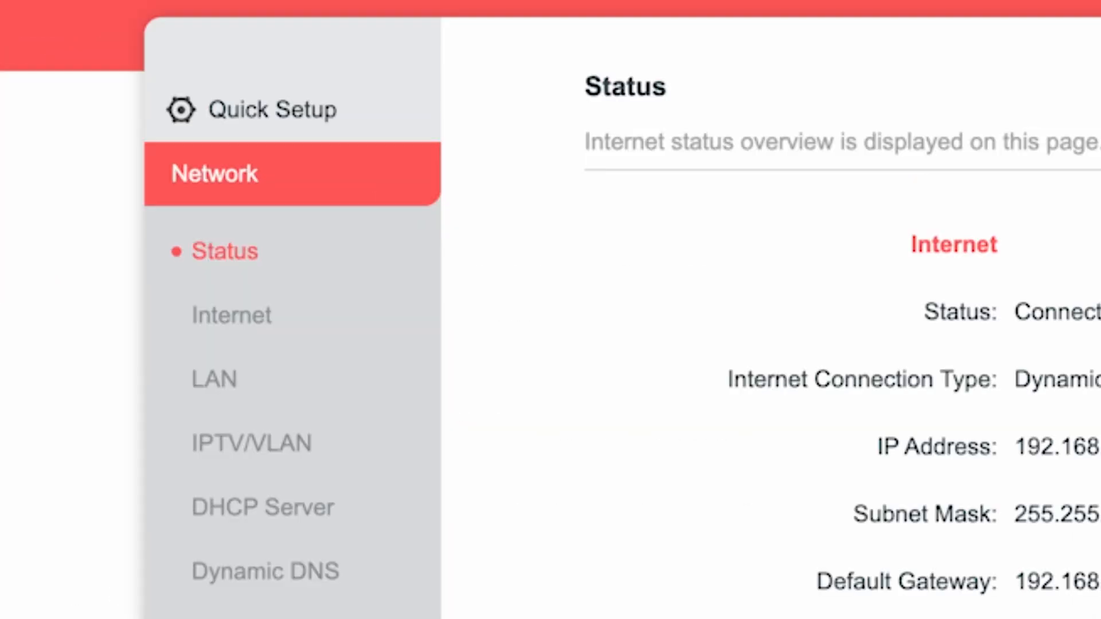
{"action": "left_click", "coordinate": [238, 318]}
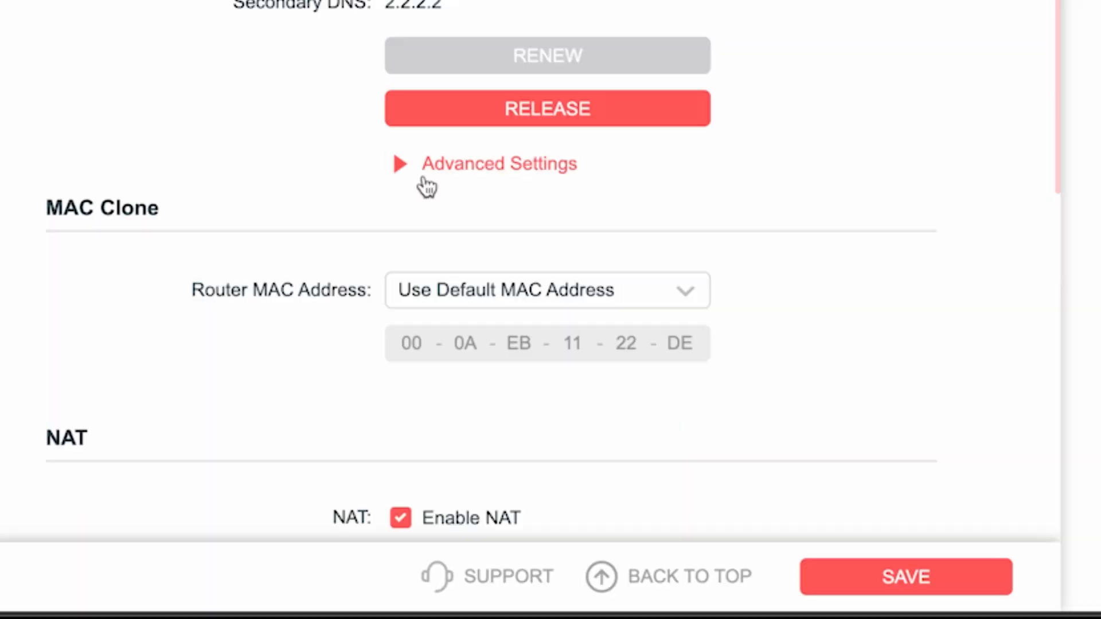
{"action": "left_click", "coordinate": [624, 287]}
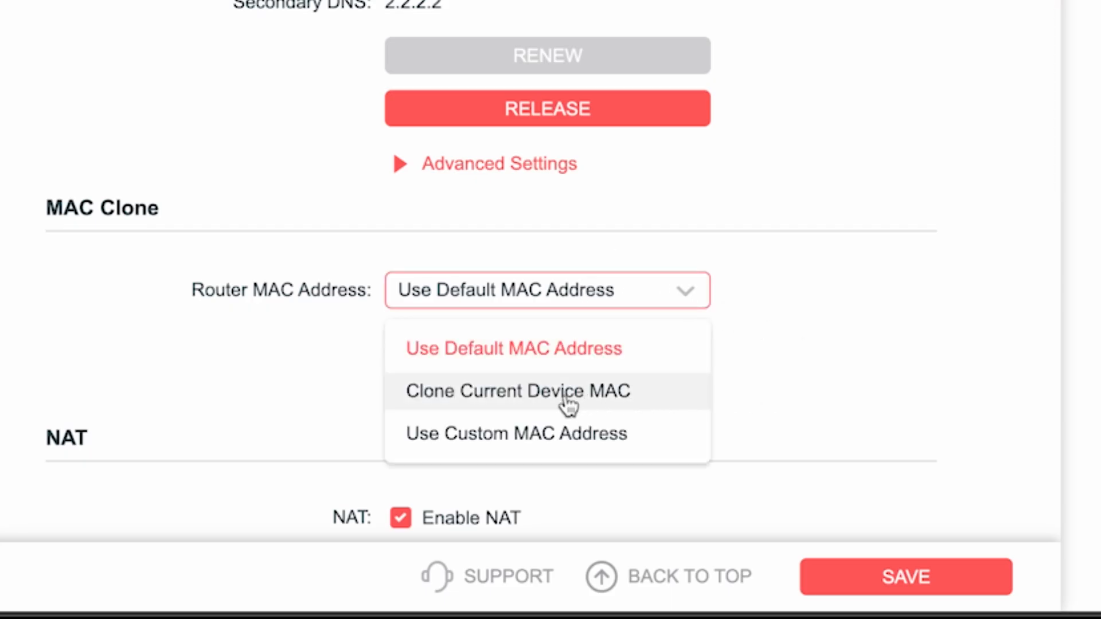
{"action": "left_click", "coordinate": [496, 394]}
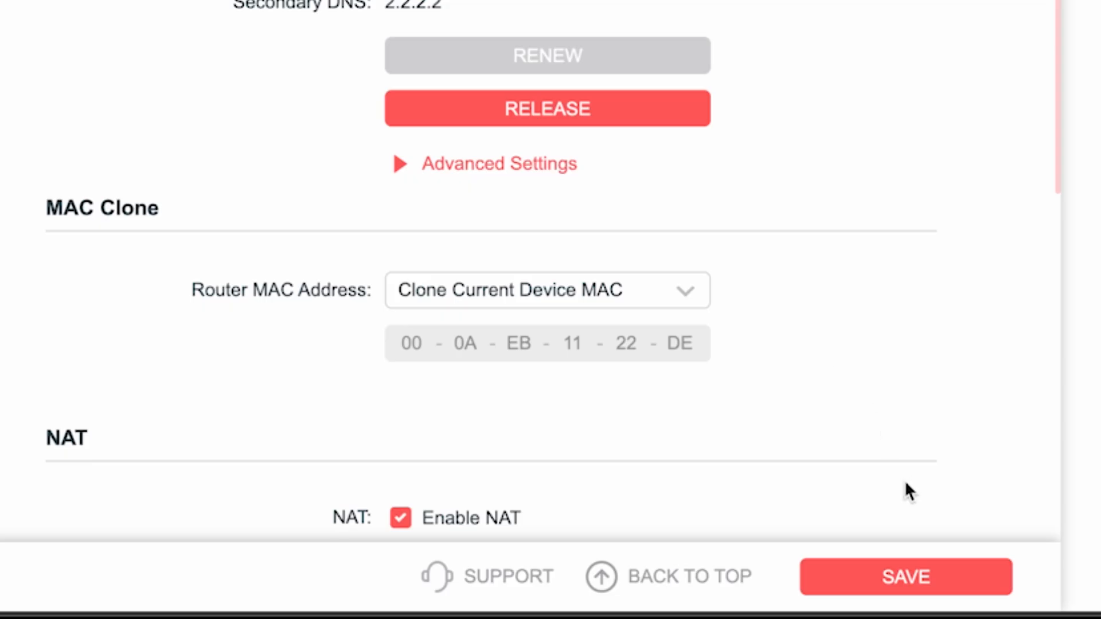
{"action": "left_click", "coordinate": [918, 576]}
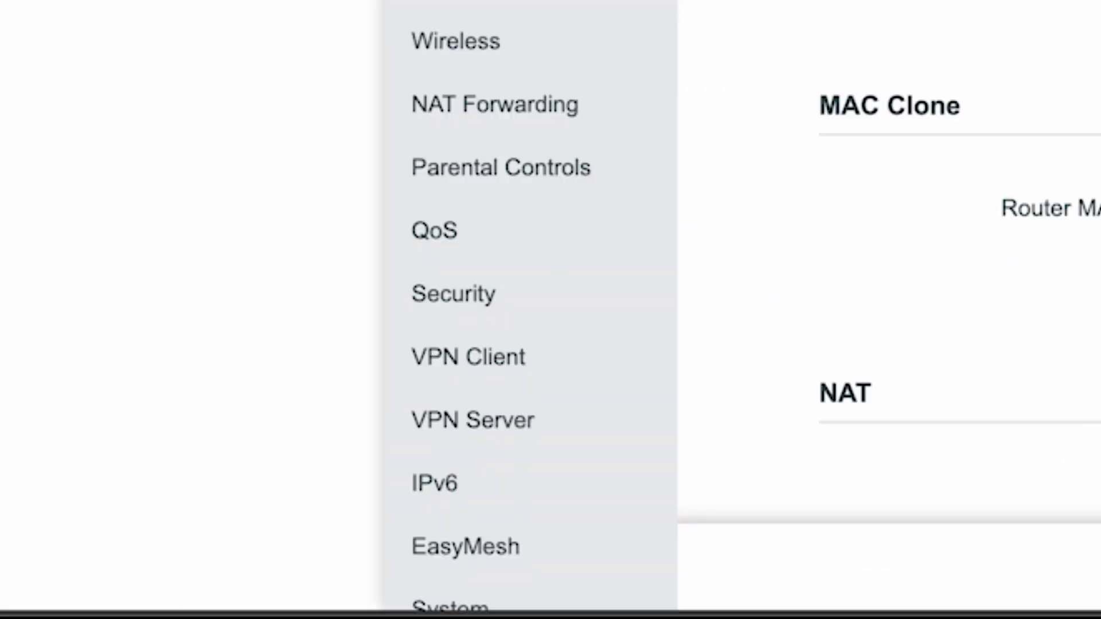
- Reboot the router from the advanced system settings
{"action": "scroll", "coordinate": [604, 7], "scroll_direction": "down", "scroll_amount": 2}
{"action": "left_click", "coordinate": [469, 536]}
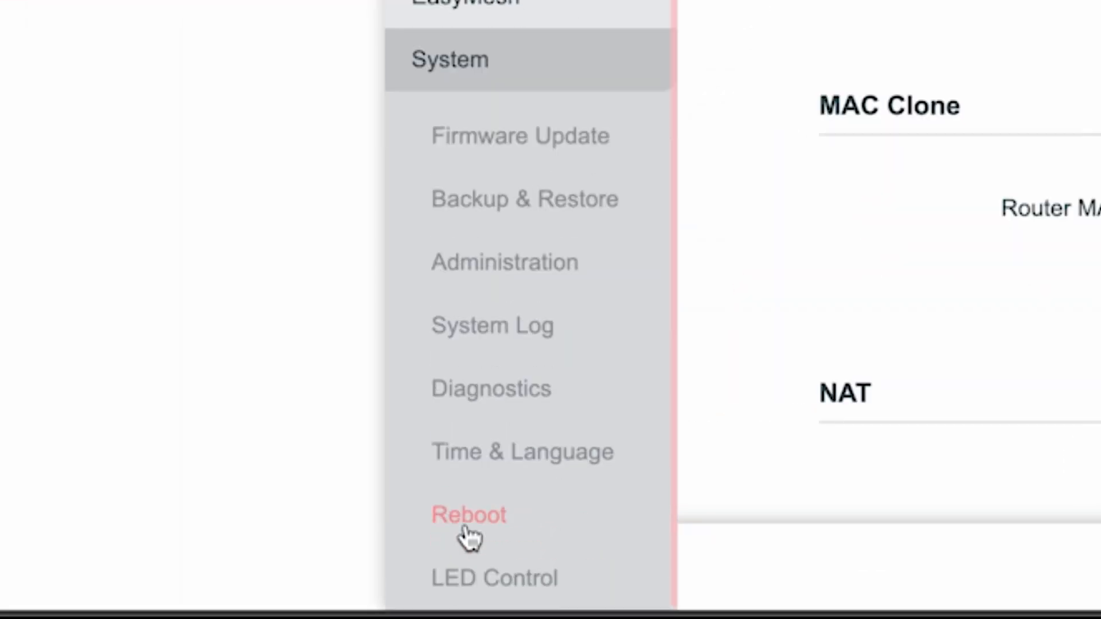
{"action": "left_click", "coordinate": [468, 515]}
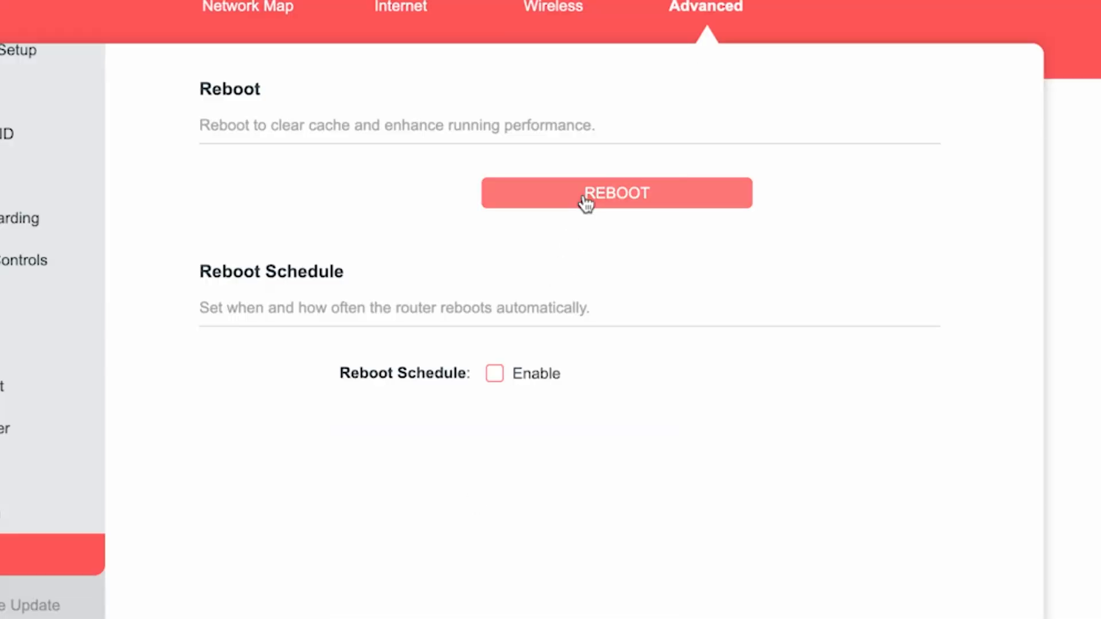
{"action": "left_click", "coordinate": [582, 201]}
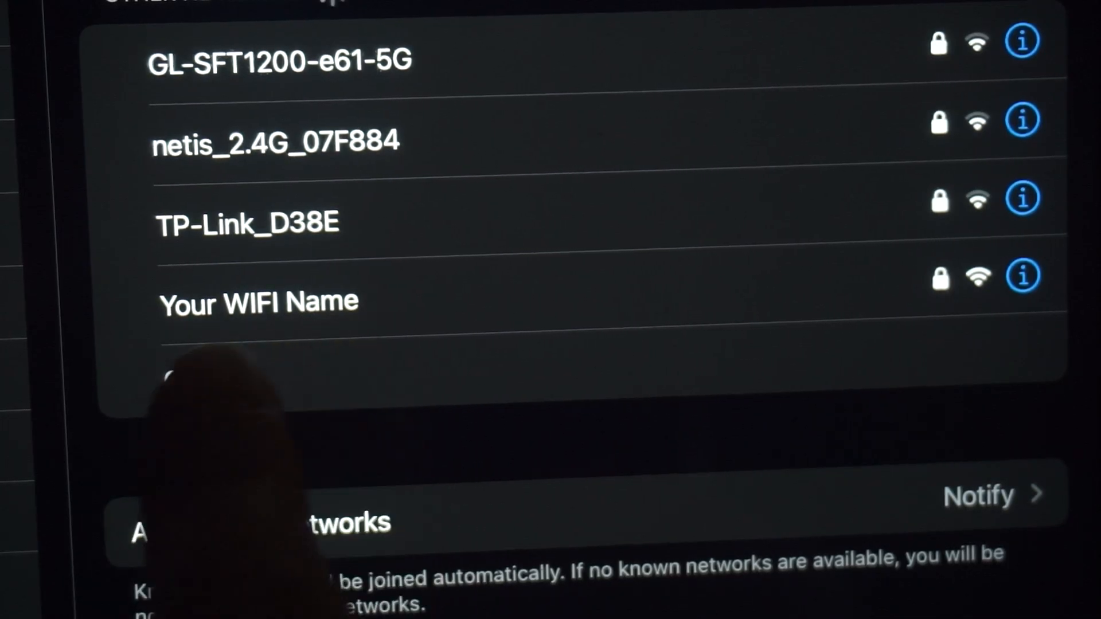
- Join the "Your WIFI Name" wireless network and search the web for dfdfdfdf in a new browser tab to test the connection
{"action": "left_click", "coordinate": [321, 303]}
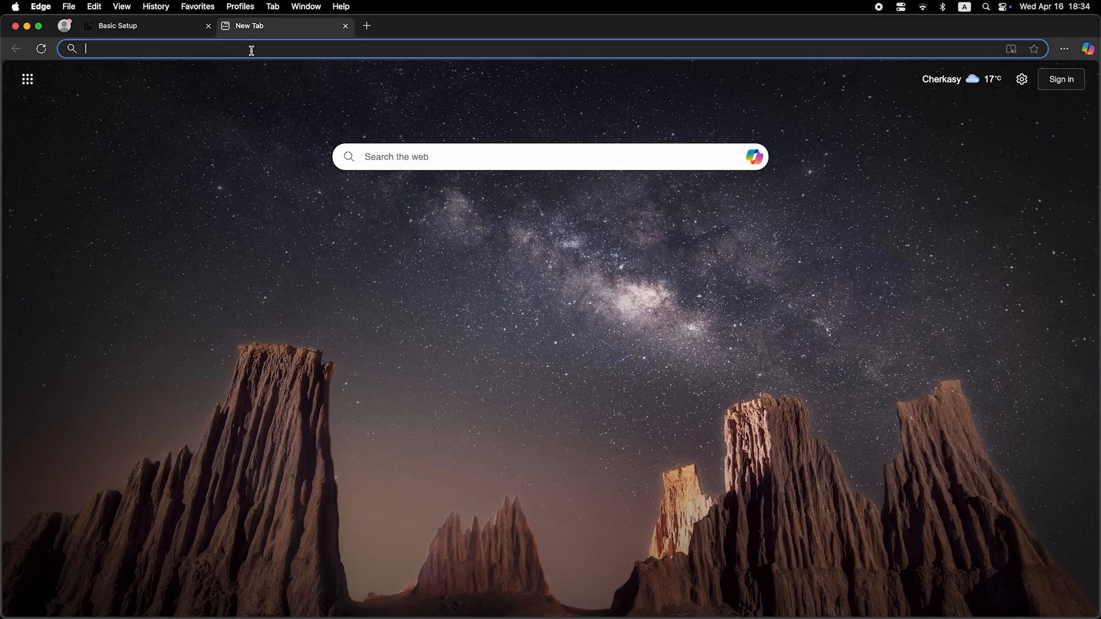
{"action": "left_click", "coordinate": [251, 49]}
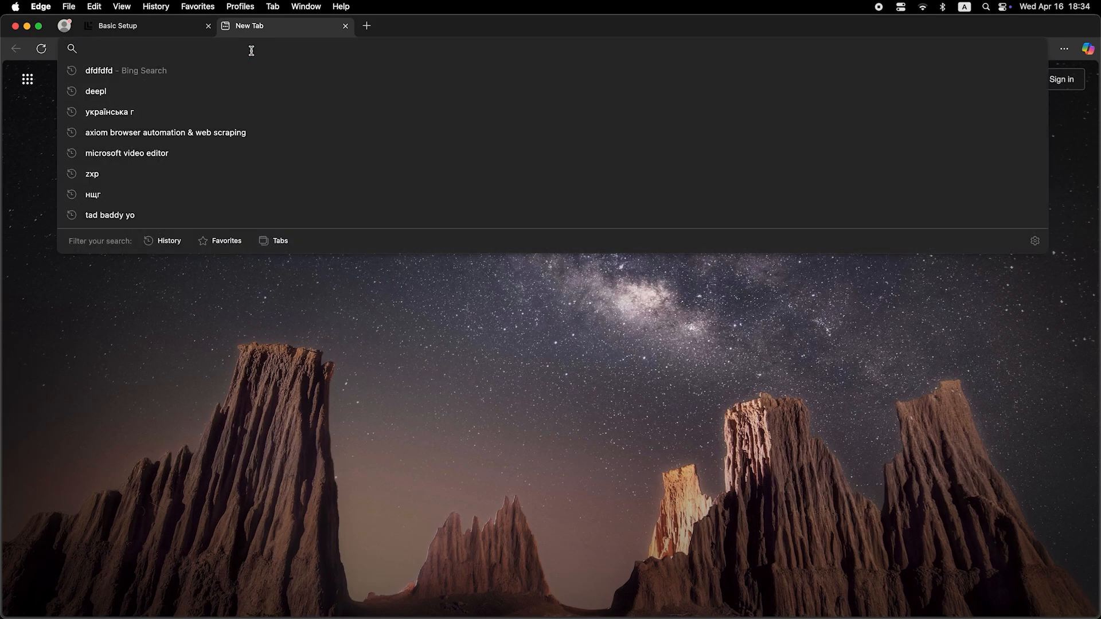
{"action": "type", "text": "dfdfdfdf"}
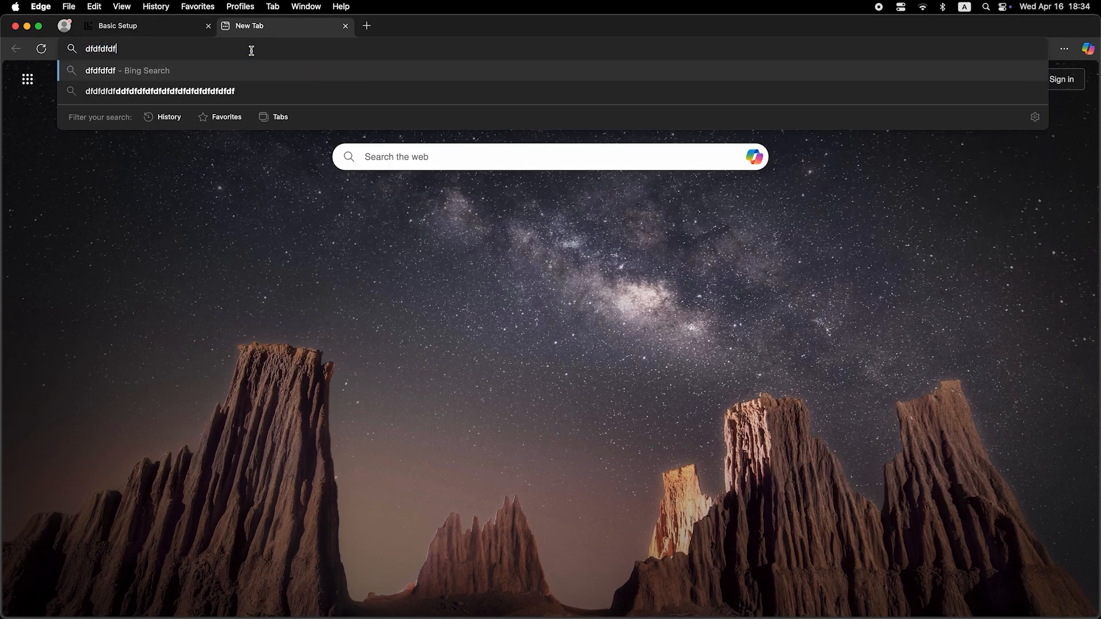
{"action": "key", "text": "Return"}
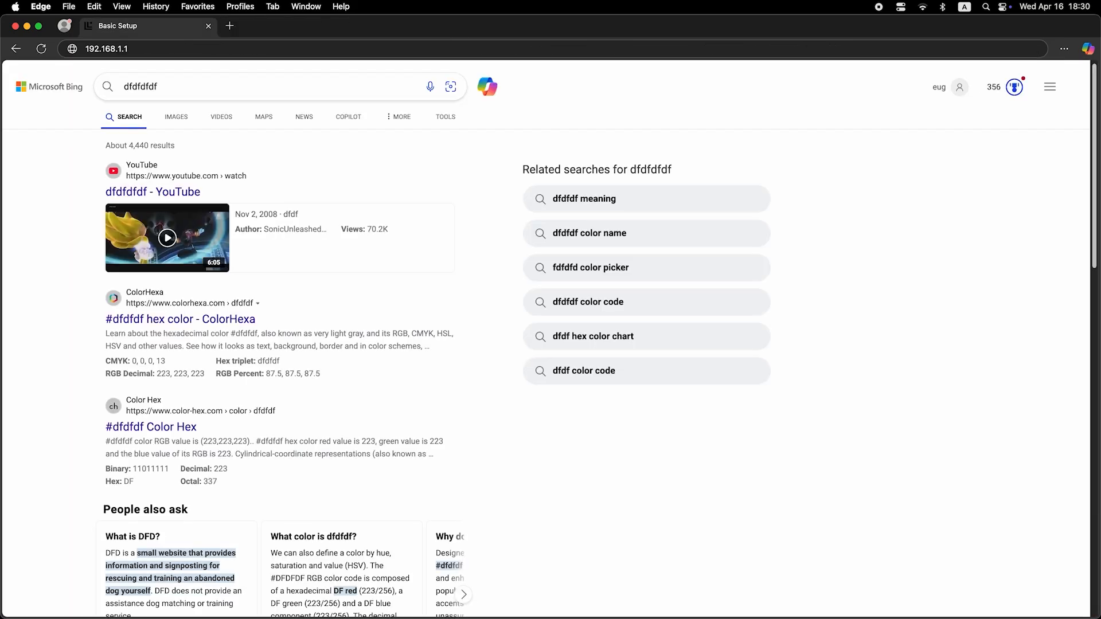